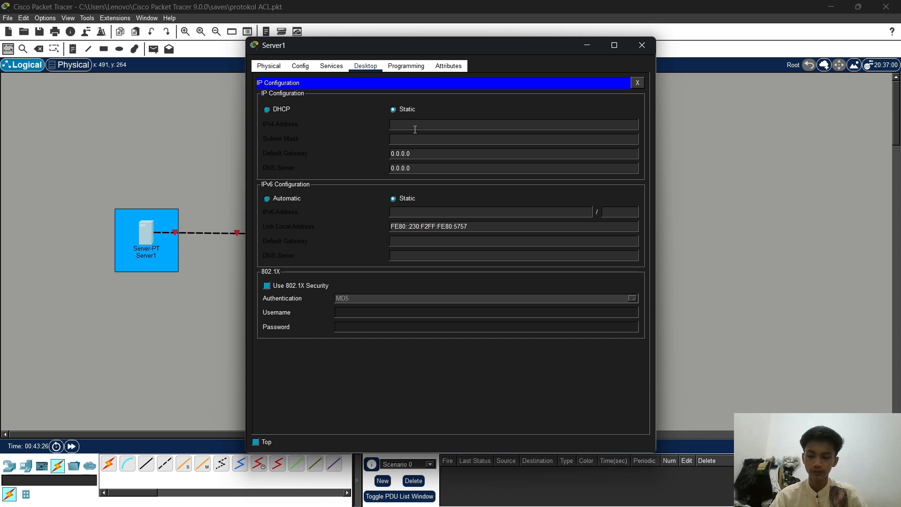
Set Server1's static IPv4 address to 192.168.3.2 with subnet mask 255.255.255.0
text(192.1)
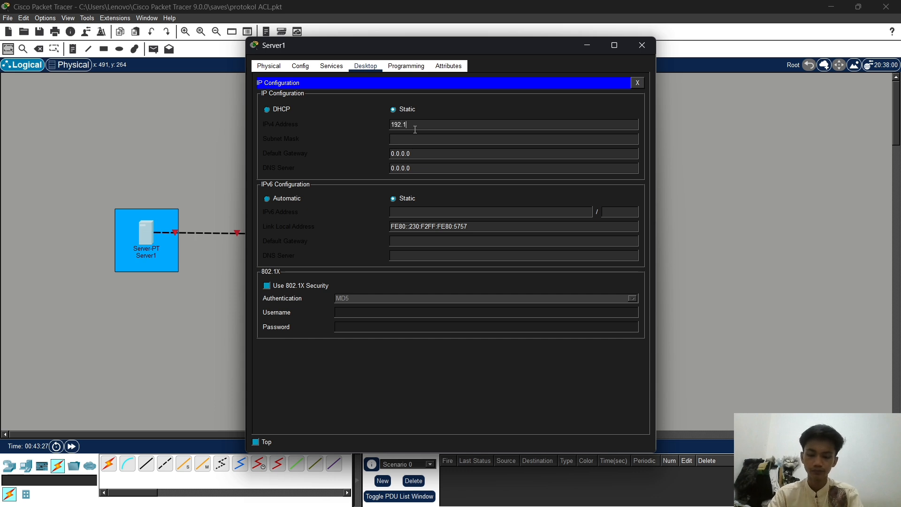
text(68.3.2)
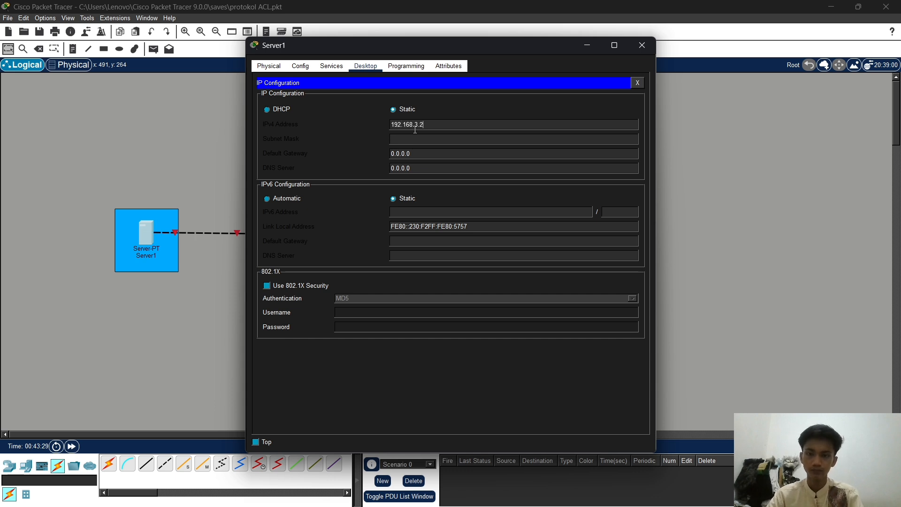
click(417, 141)
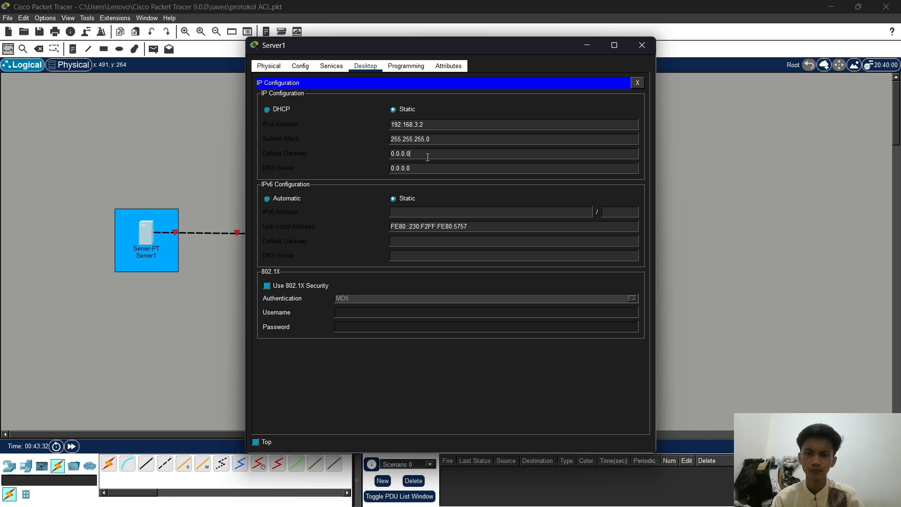
Set Server1's default gateway to 192.168.3.1 and close its configuration window
click(428, 157)
key(BackSpace)
key(BackSpace)
key(BackSpace)
key(BackSpace)
key(BackSpace)
key(BackSpace)
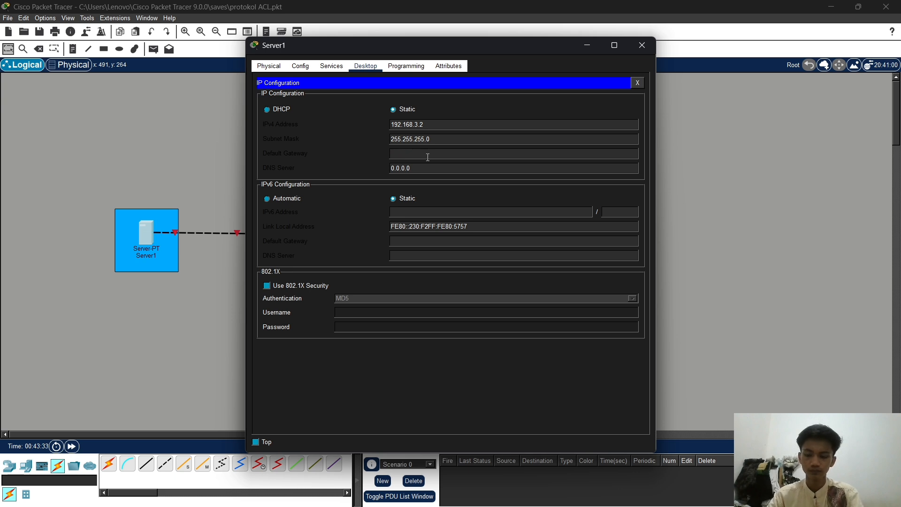
text(192.168)
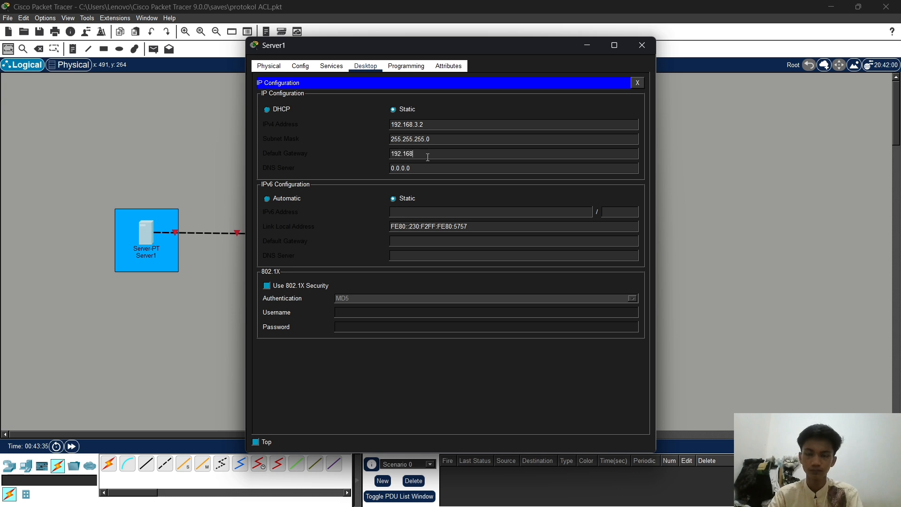
text(.3.1)
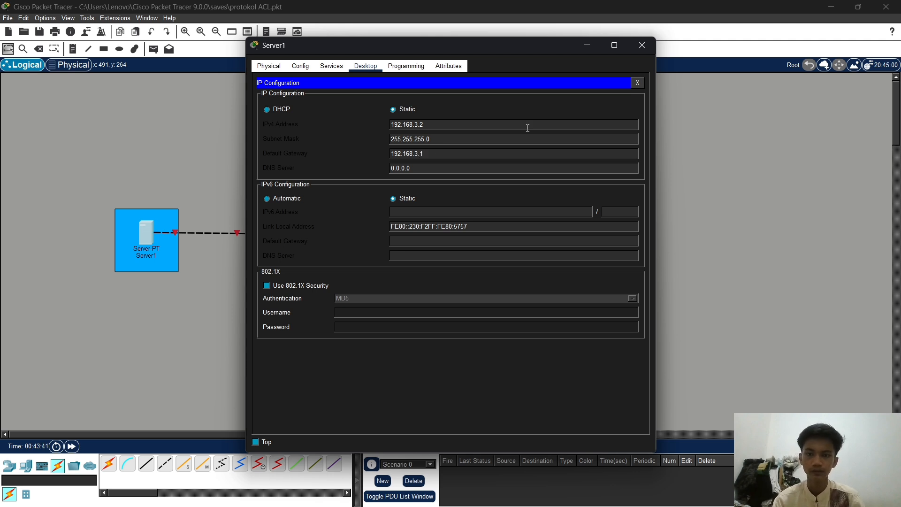
click(641, 46)
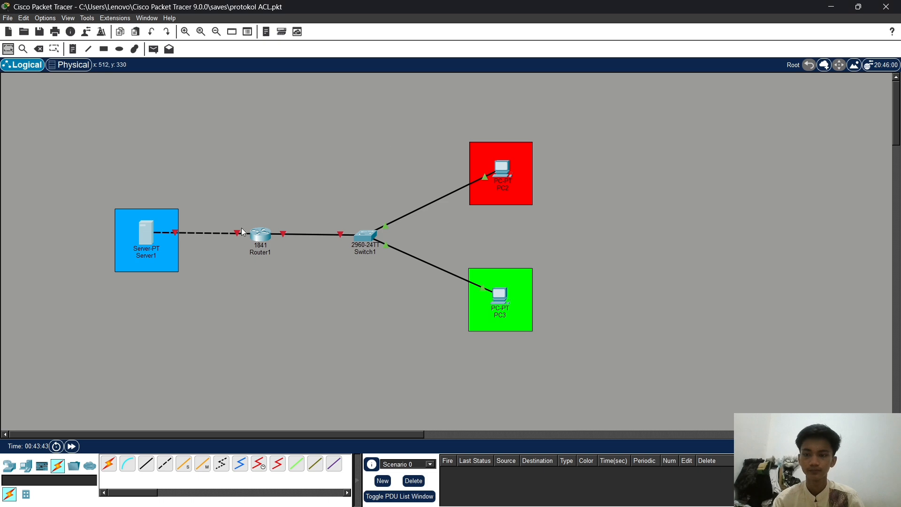
Configure Router1's FastEthernet0/0 with IPv4 address 192.168.3.1 and subnet mask 255.255.255.0, and turn the port on
click(263, 234)
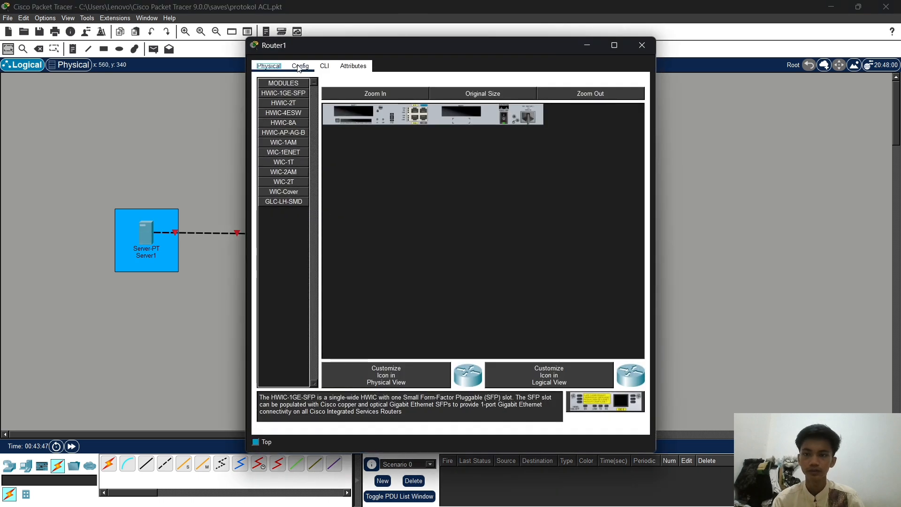
click(300, 66)
click(283, 176)
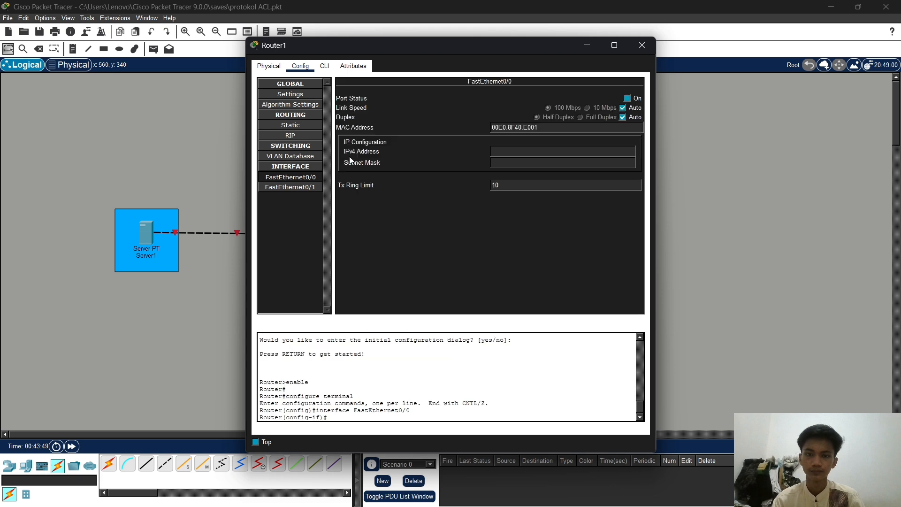
click(518, 152)
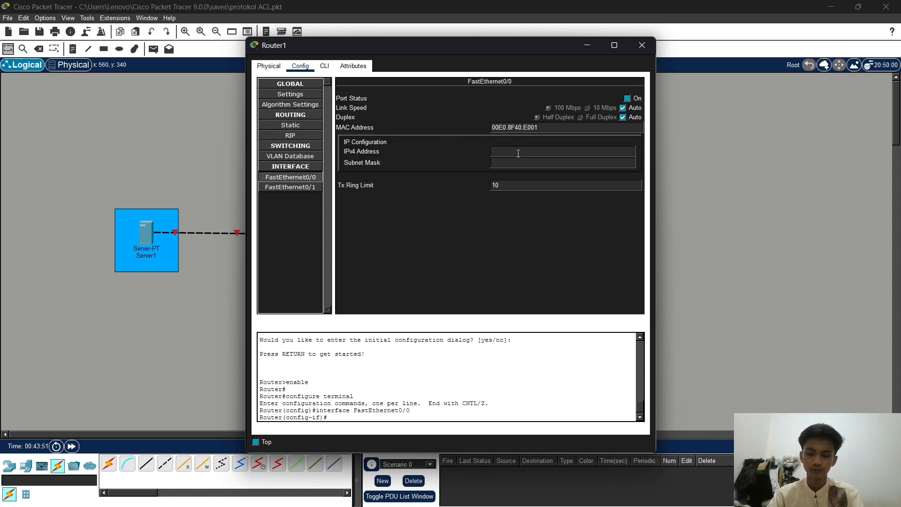
text(192.168.)
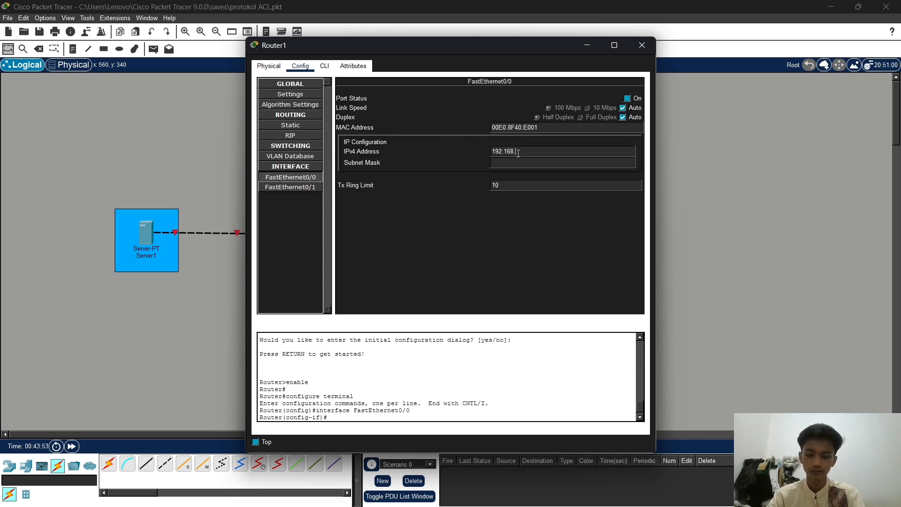
text(3)
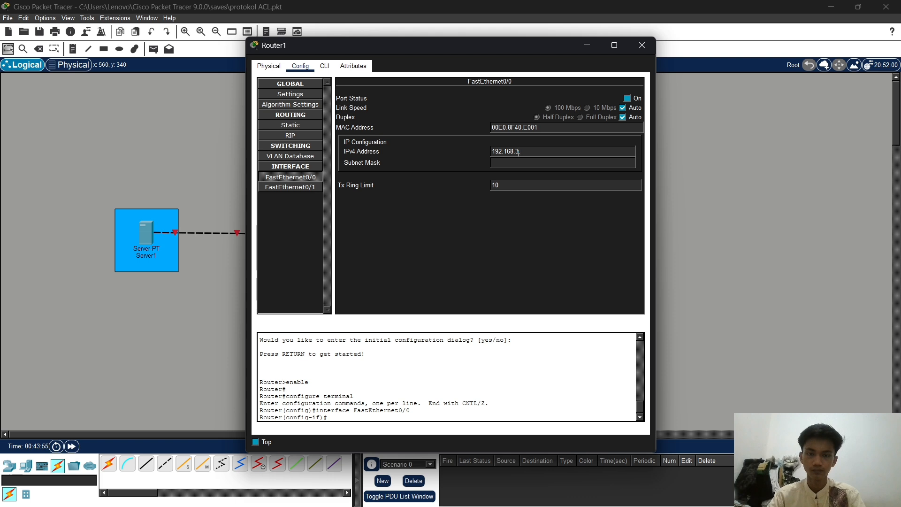
text(.1)
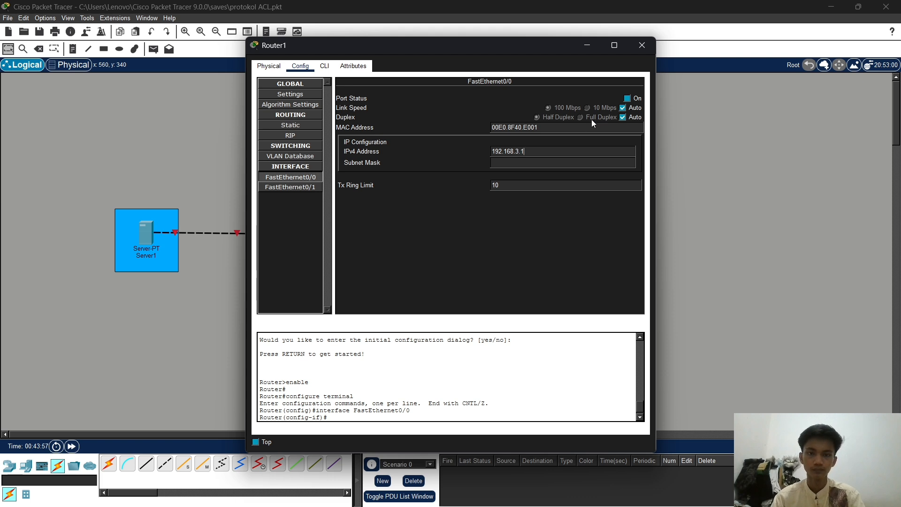
click(528, 163)
click(628, 98)
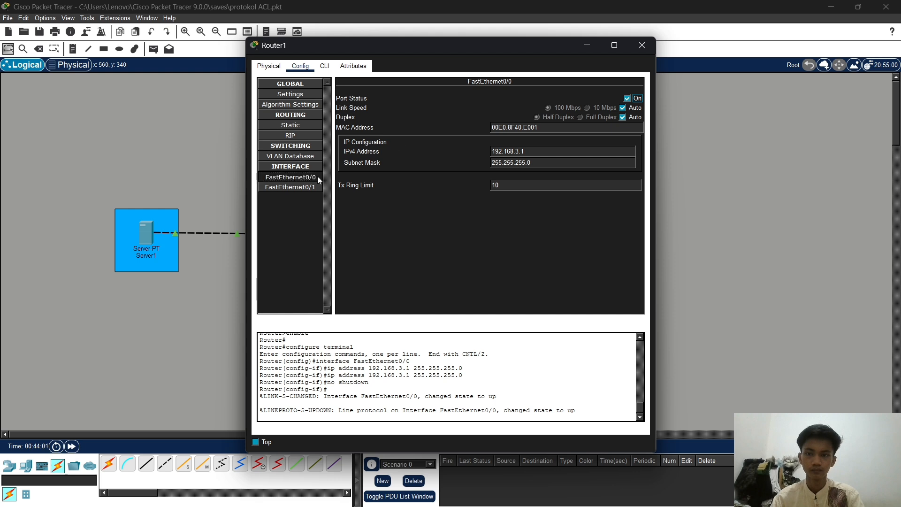
Configure Router1's FastEthernet0/1 with IPv4 address 192.168.10.1 and subnet mask 255.255.255.0, and turn the port on
click(304, 187)
click(507, 149)
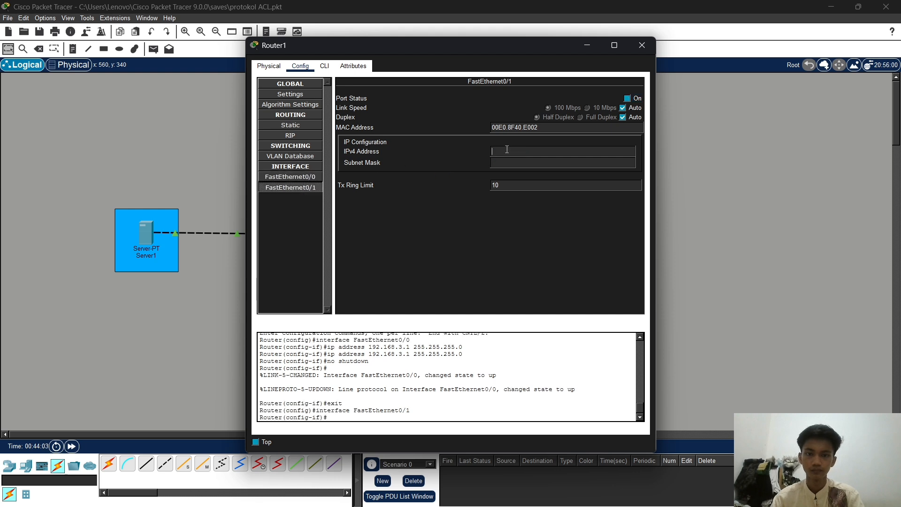
text(192.1)
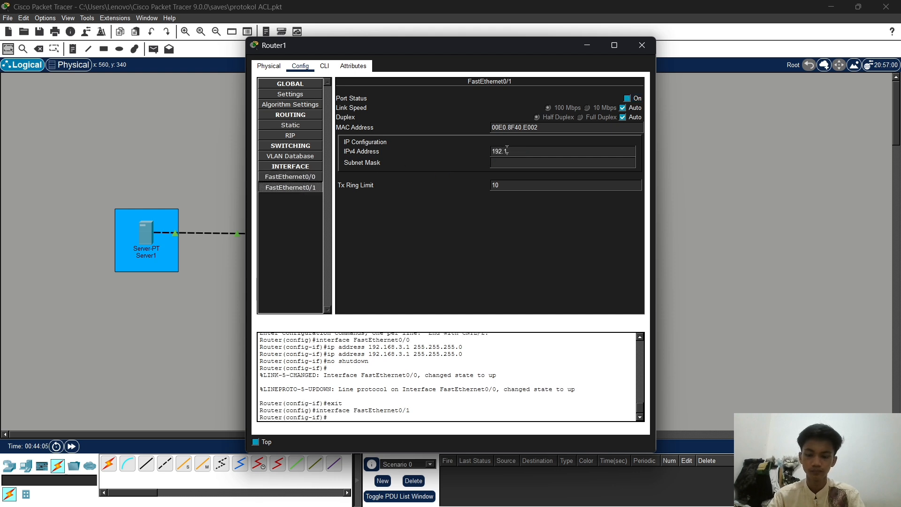
text(68.)
text(10.1)
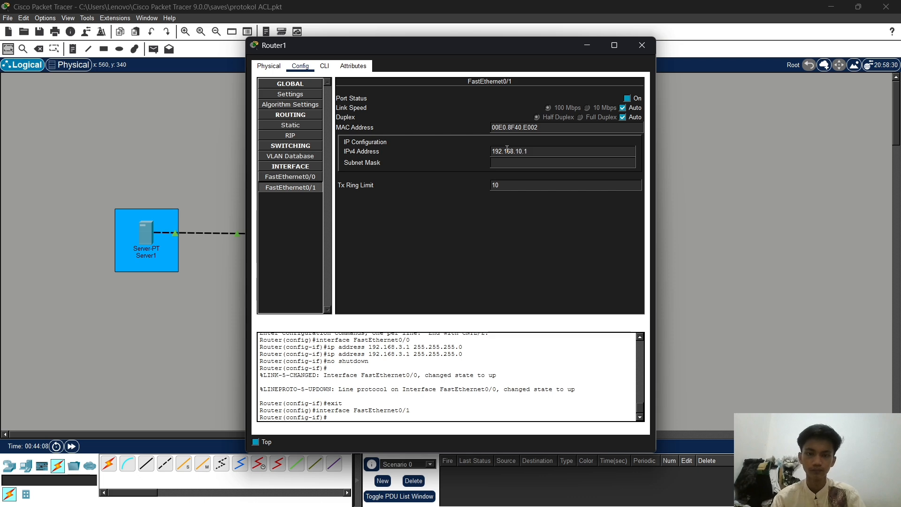
key(Tab)
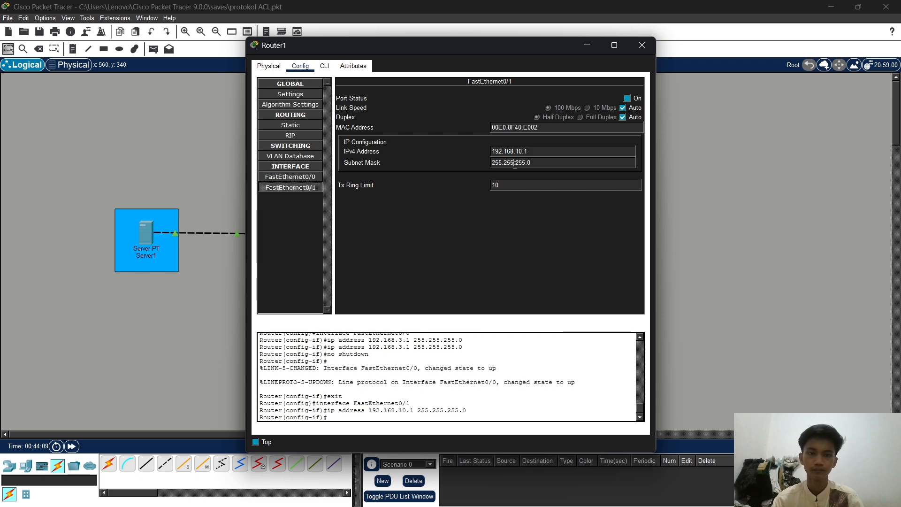
click(627, 98)
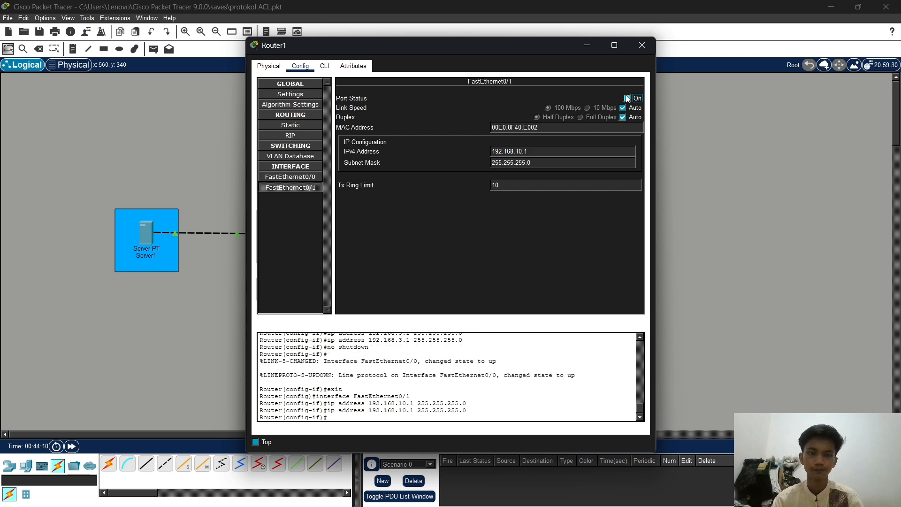
click(640, 45)
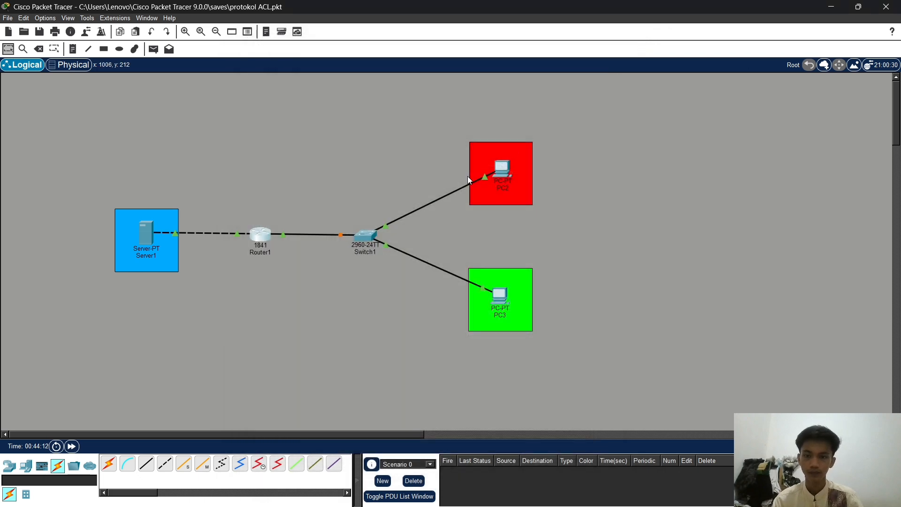
Assign PC2 the static IPv4 address 192.168.10.2 with subnet mask 255.255.255.0 in its IP configuration
click(503, 166)
click(332, 66)
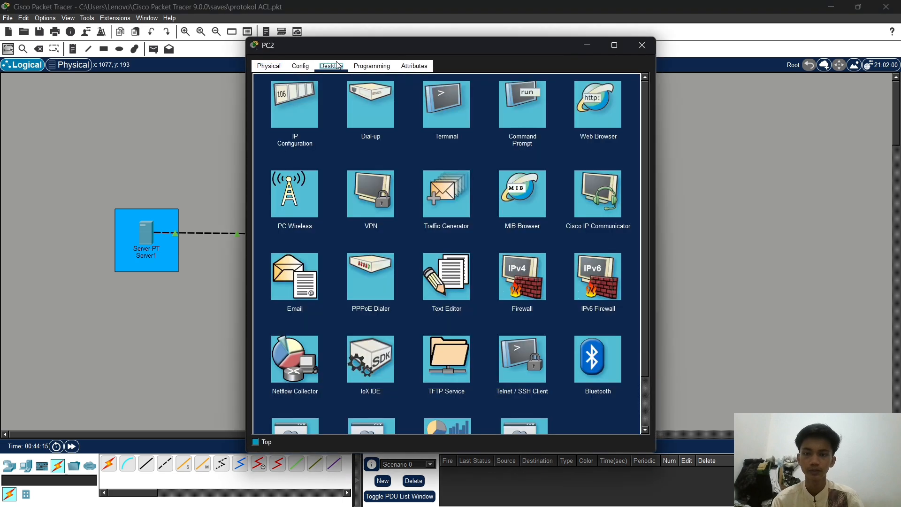
click(303, 103)
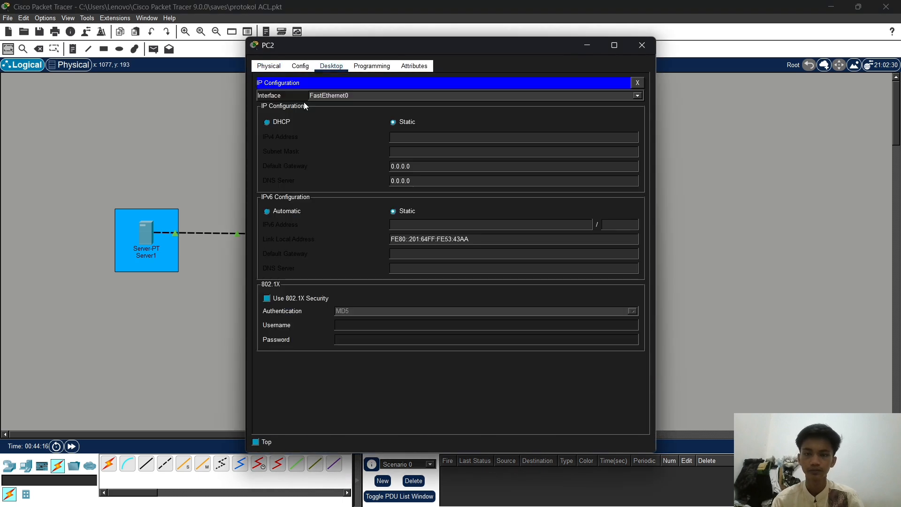
click(404, 138)
text(192.)
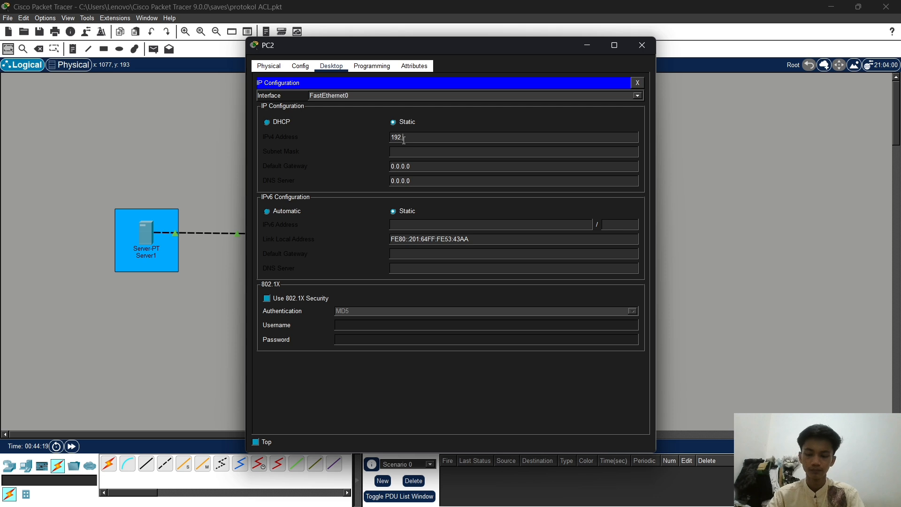
text(168.10.2)
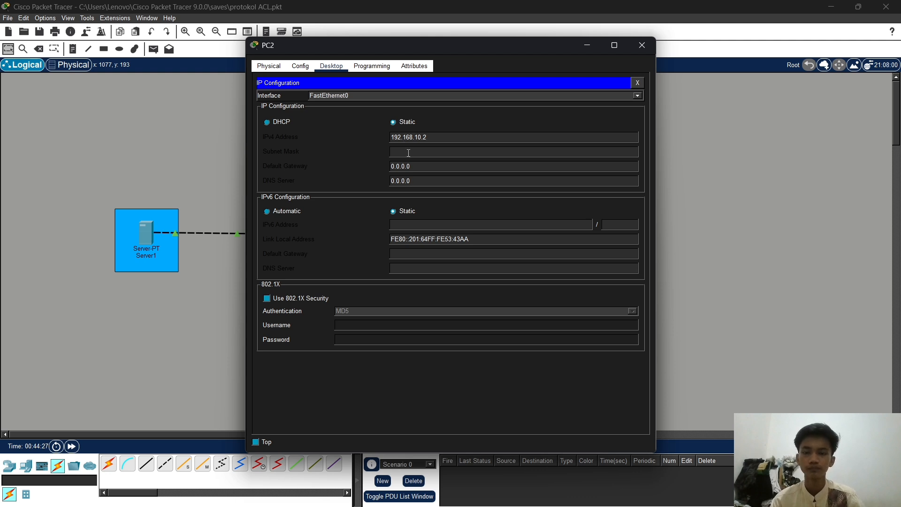
click(408, 153)
Set PC2's default gateway to 192.168.10.1 and dismiss its configuration window
key(BackSpace)
key(BackSpace)
key(BackSpace)
key(BackSpace)
key(BackSpace)
key(BackSpace)
key(BackSpace)
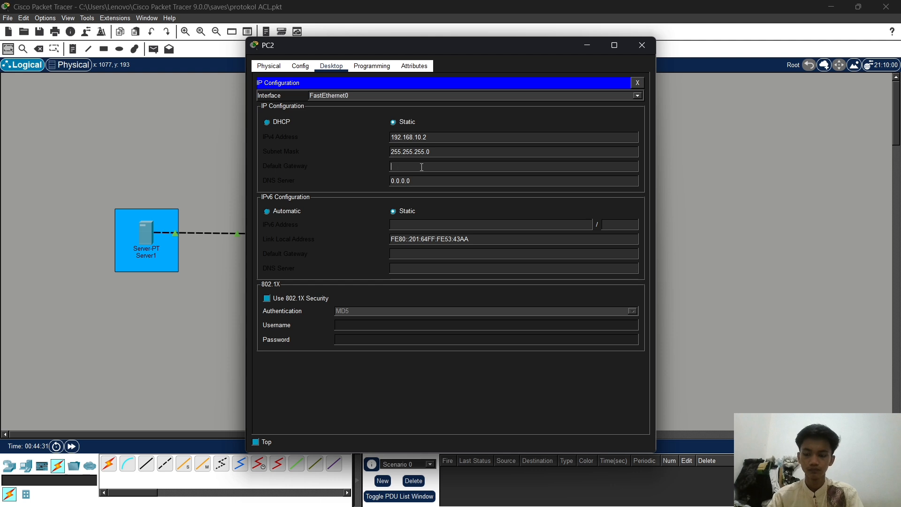
text(192.1)
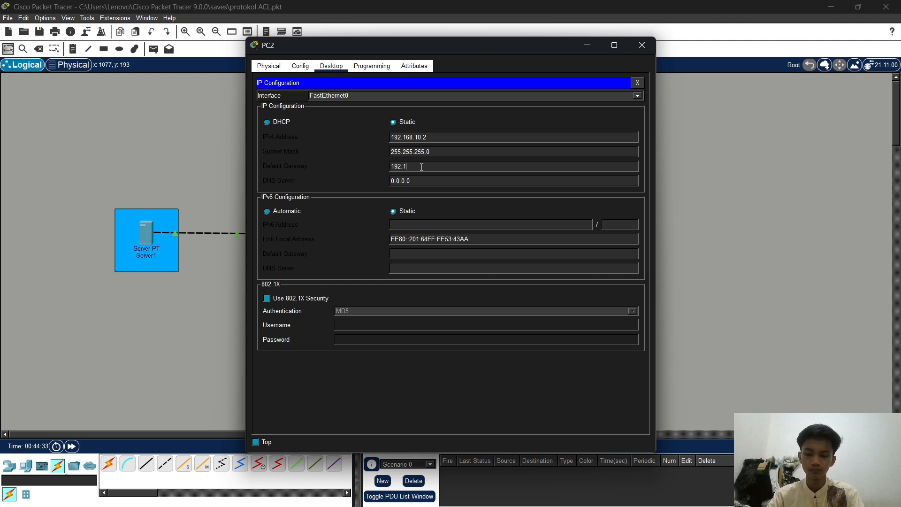
text(68.10.1)
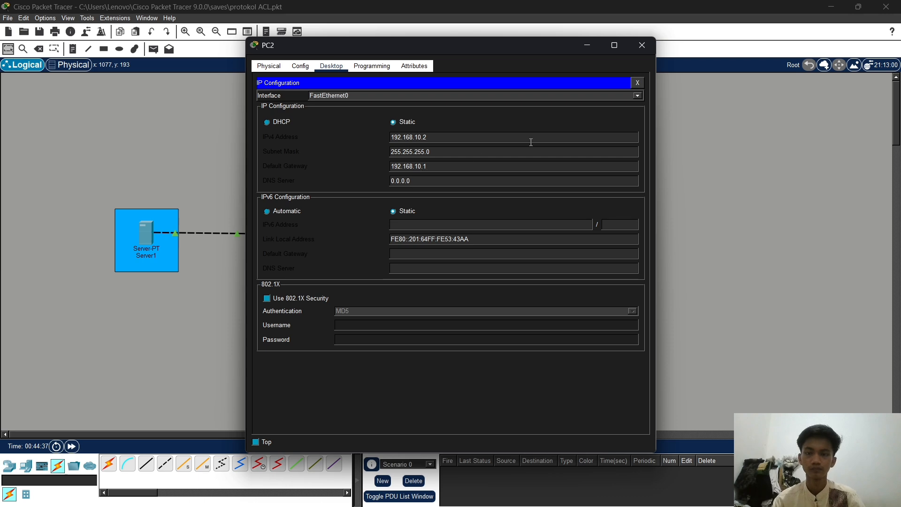
click(586, 47)
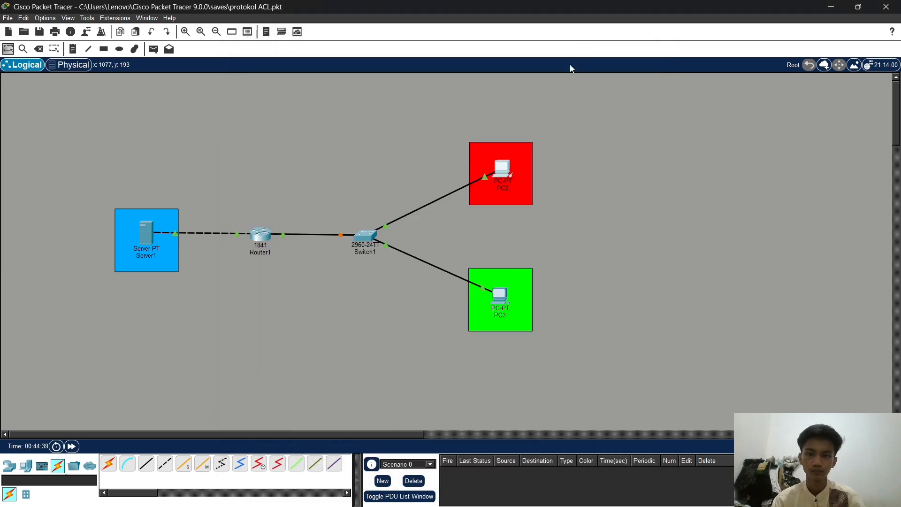
Assign PC3 the static IPv4 address 192.168.10.3 with subnet mask 255.255.255.0 in its IP configuration
click(502, 303)
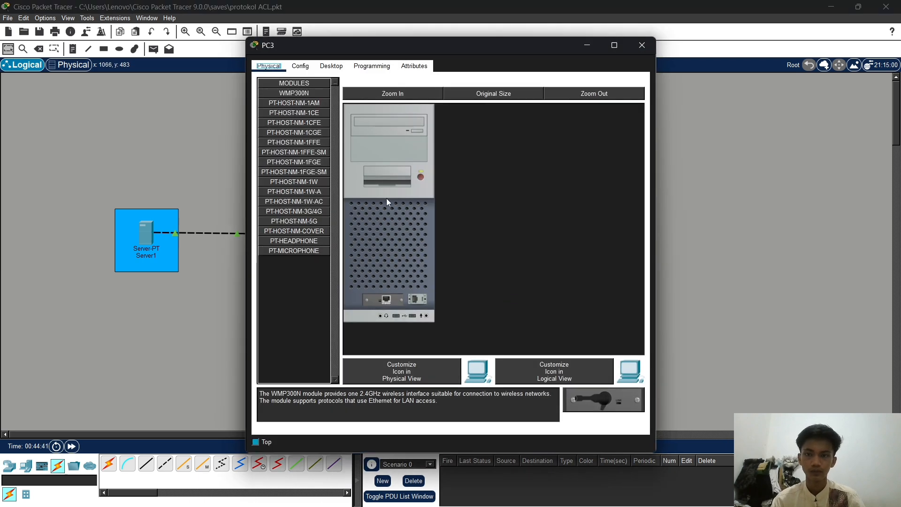
click(332, 69)
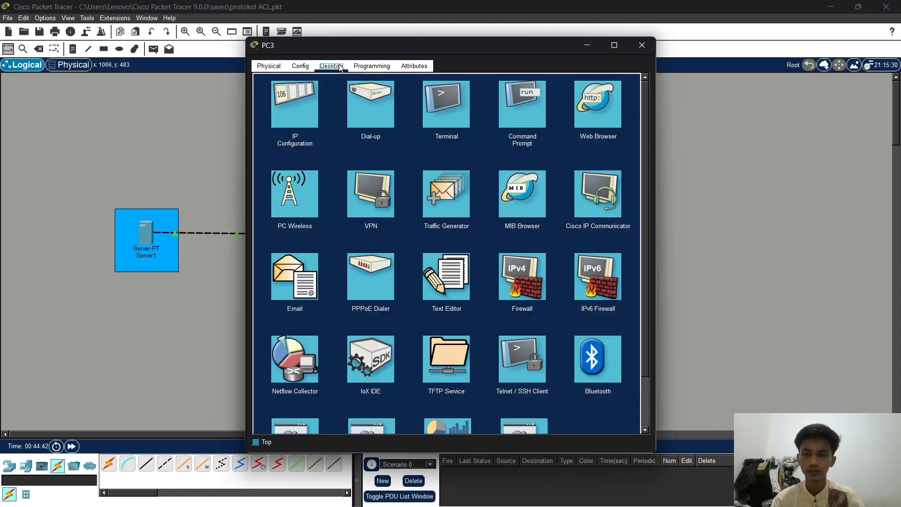
click(294, 114)
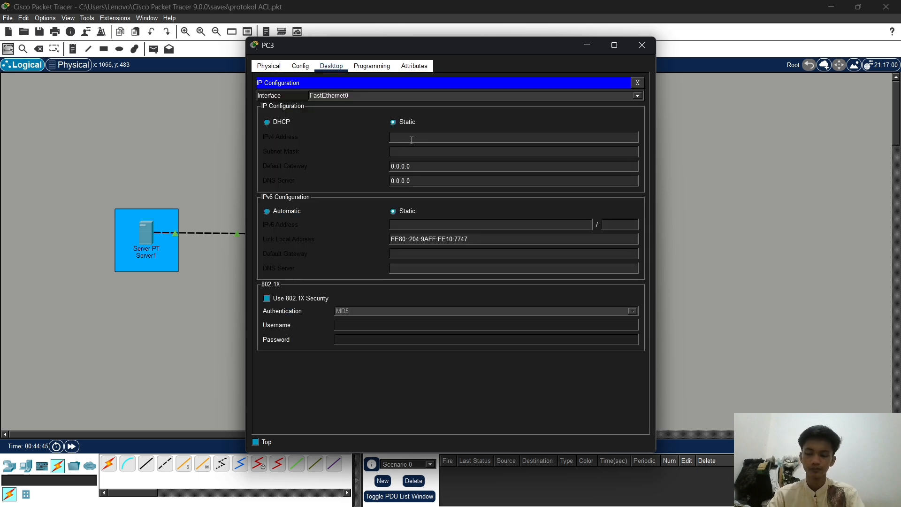
text(19)
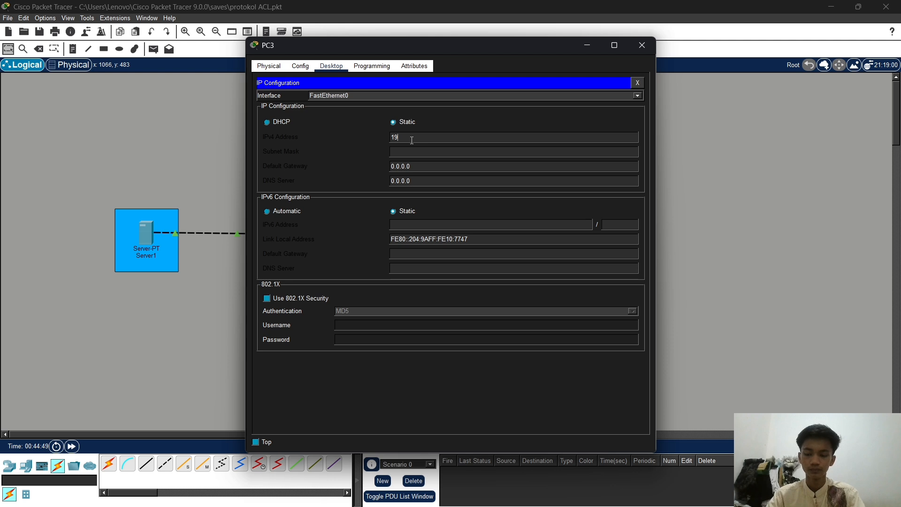
text(2.168)
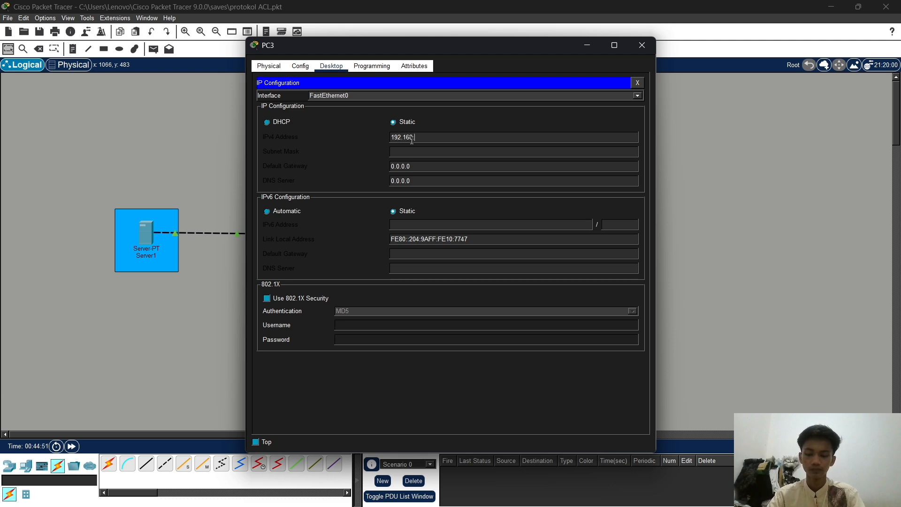
text(.10.3)
click(412, 152)
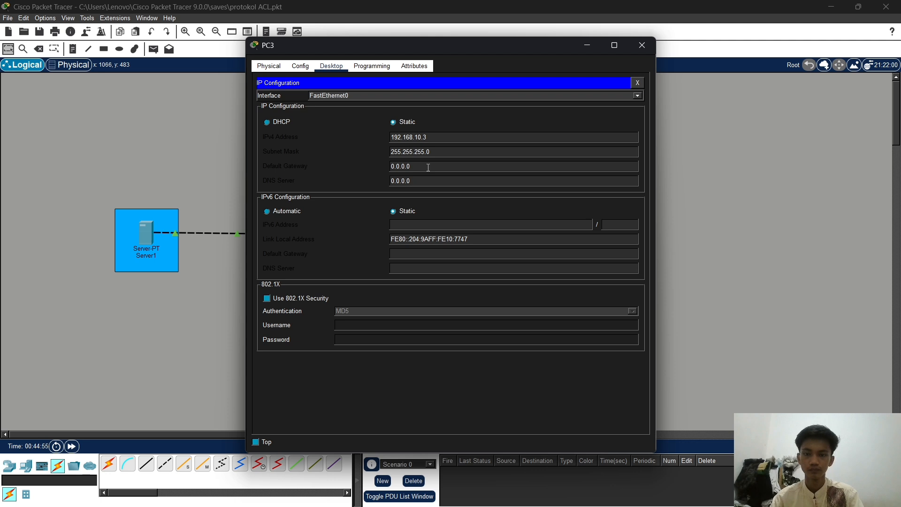
Set PC3's default gateway to 192.168.10.1 and close its IP configuration
key(BackSpace)
key(BackSpace)
key(BackSpace)
key(BackSpace)
key(BackSpace)
key(BackSpace)
key(BackSpace)
text(1)
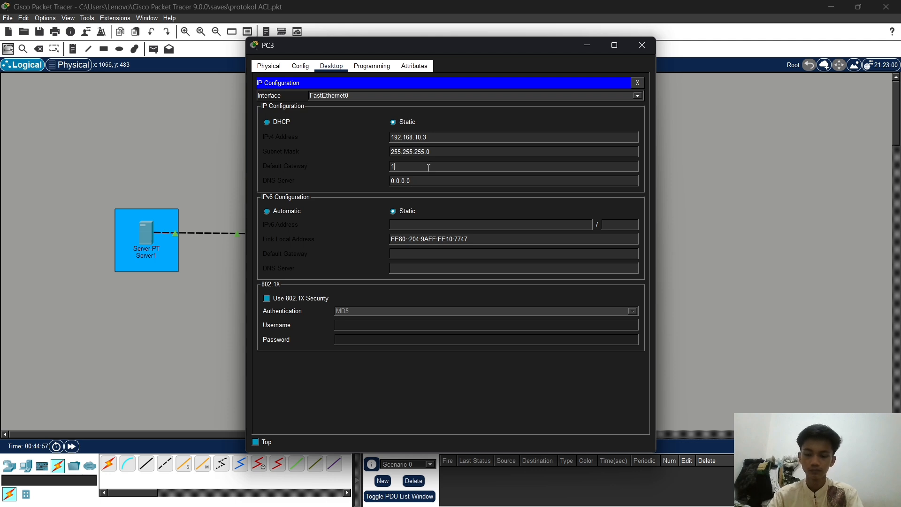
text(92.168.10.1)
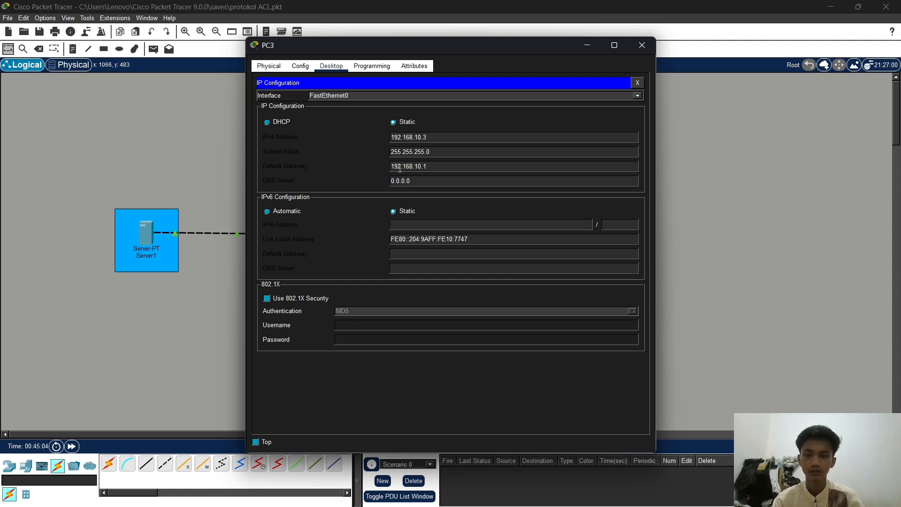
click(637, 82)
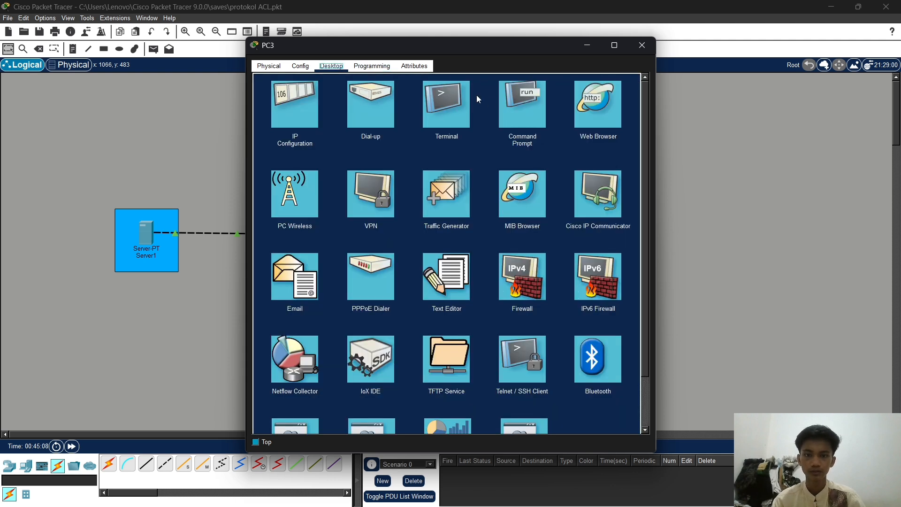
Test connectivity from PC3's command prompt by pinging 192.168.3.1
click(525, 108)
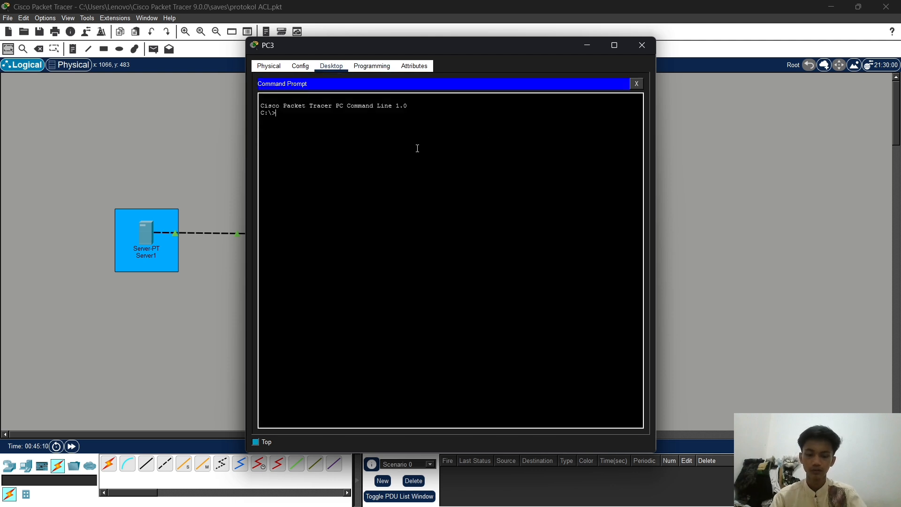
text(ping)
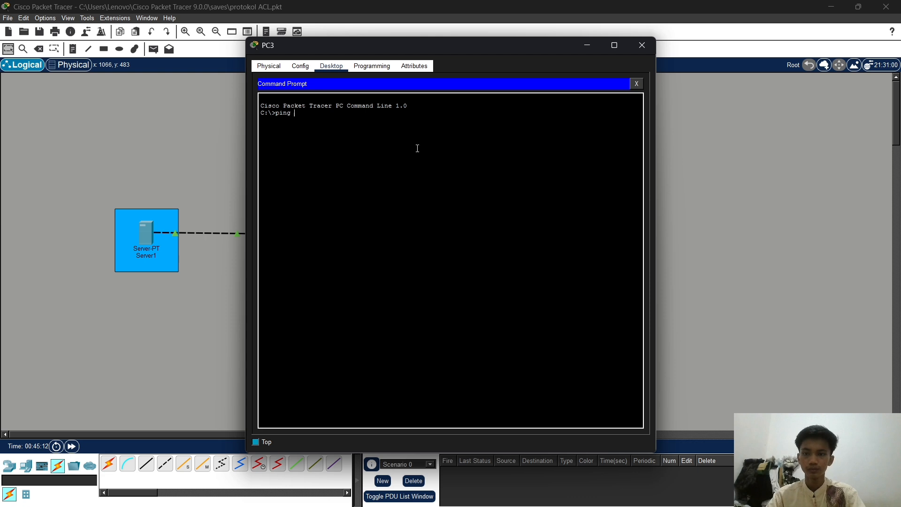
text( 19)
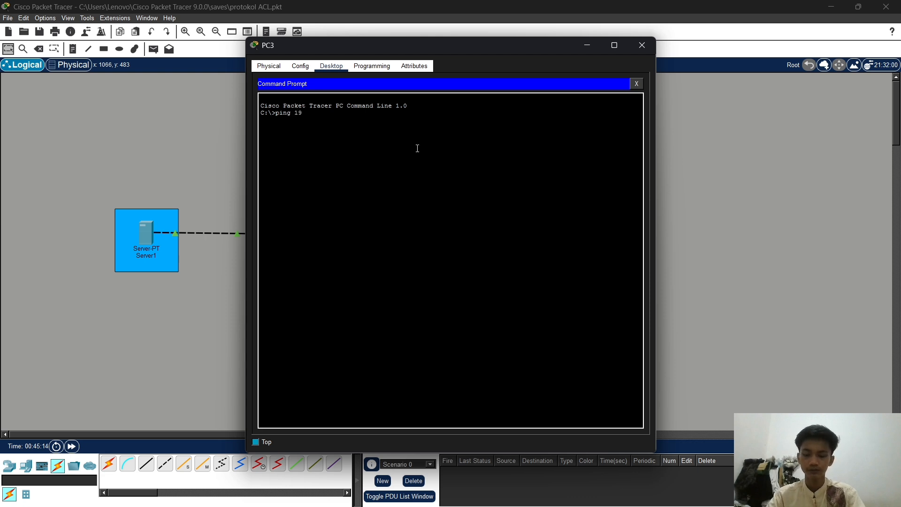
text(2.168)
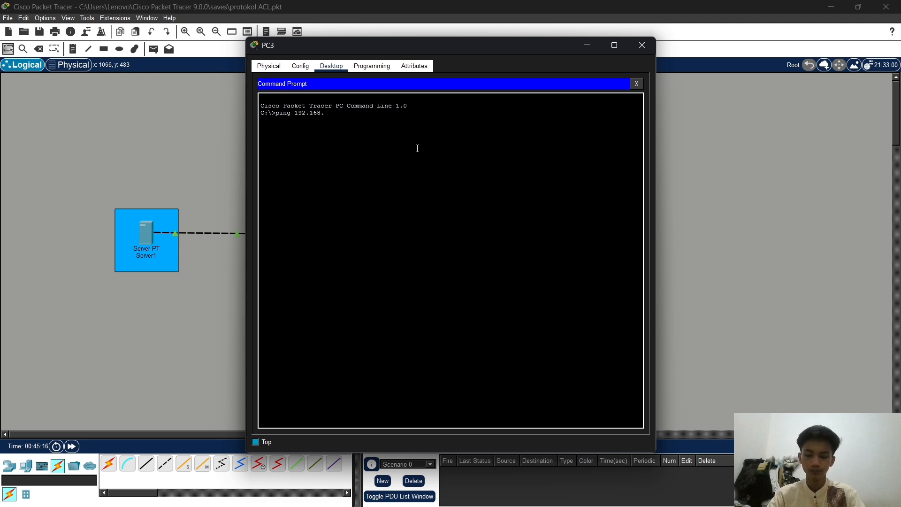
text(.3.1)
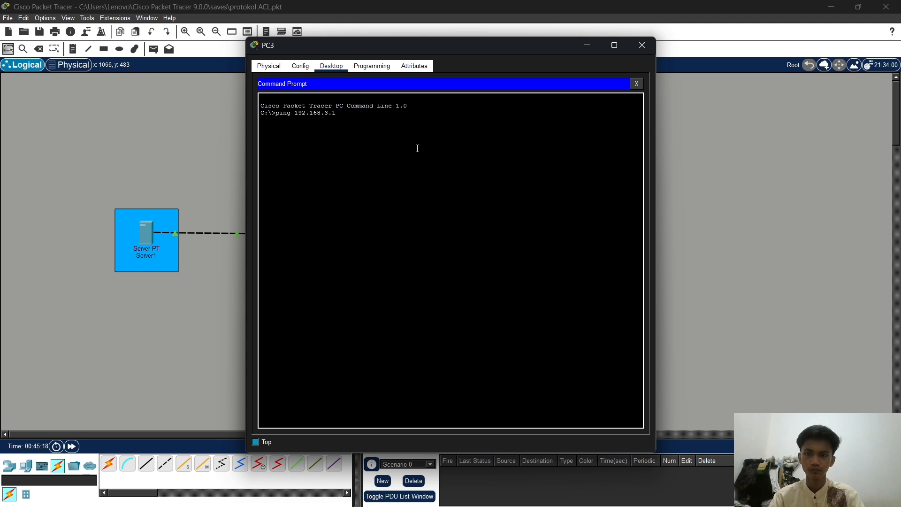
key(Return)
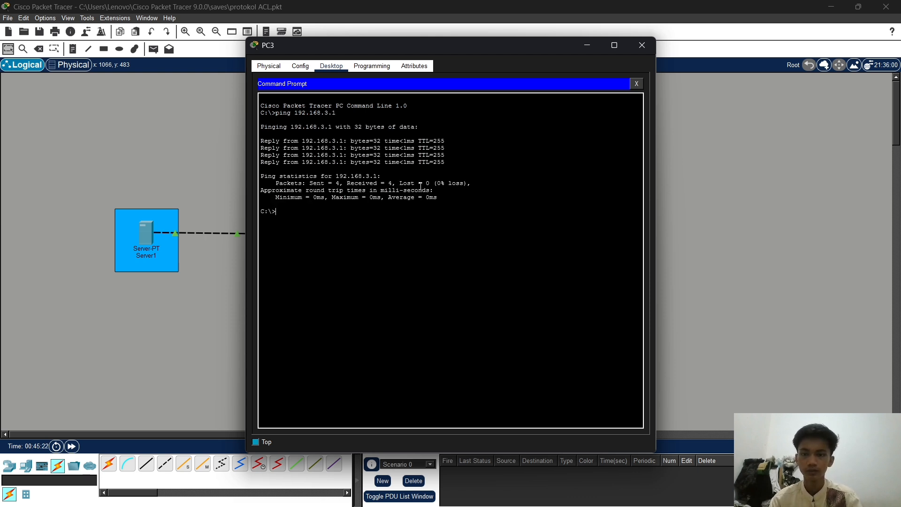
Ping 192.168.10.1 from PC3 and minimize its window
key(Up)
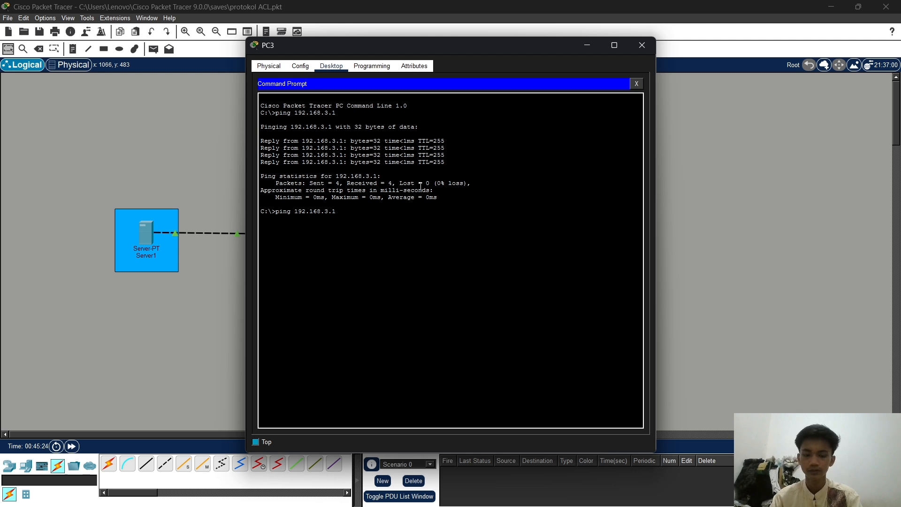
key(BackSpace)
key(BackSpace)
key(BackSpace)
text(10.1)
key(Return)
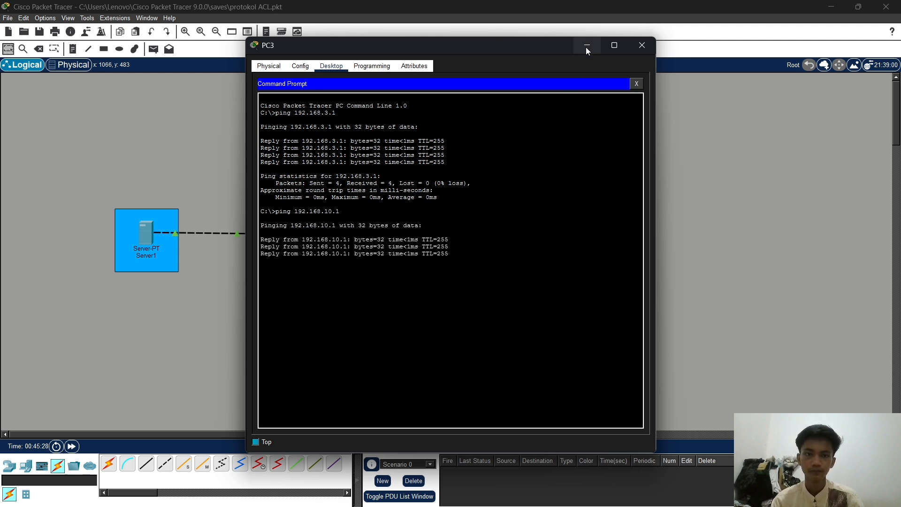
click(587, 47)
Open PC2's command prompt in place of its IP configuration and ping 192.168.3.1
click(494, 171)
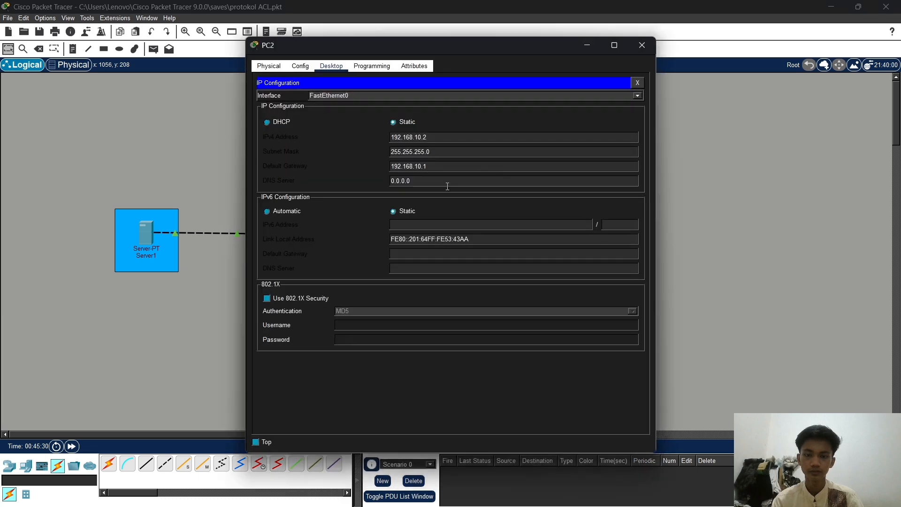
click(637, 83)
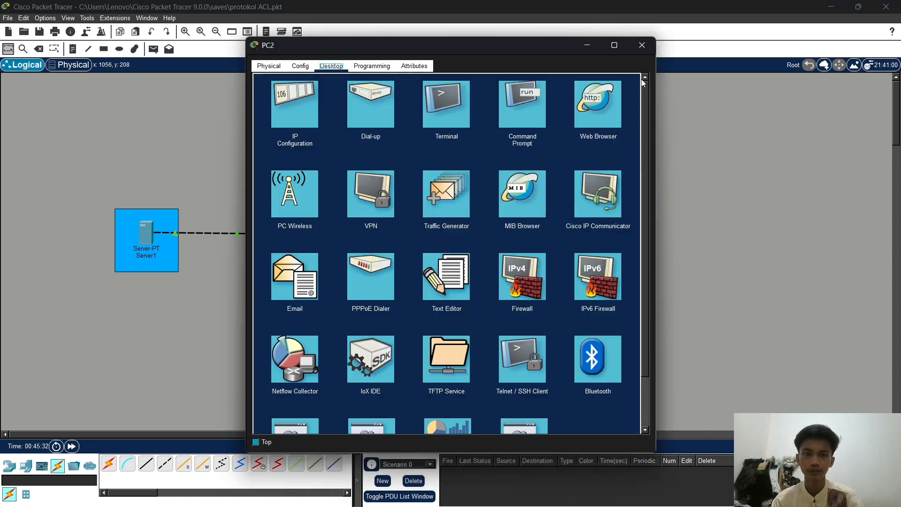
click(519, 115)
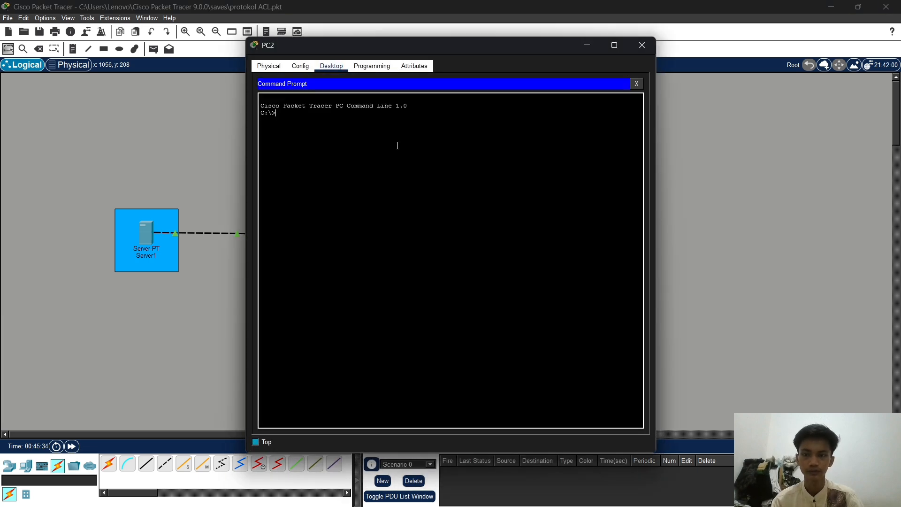
text(ping )
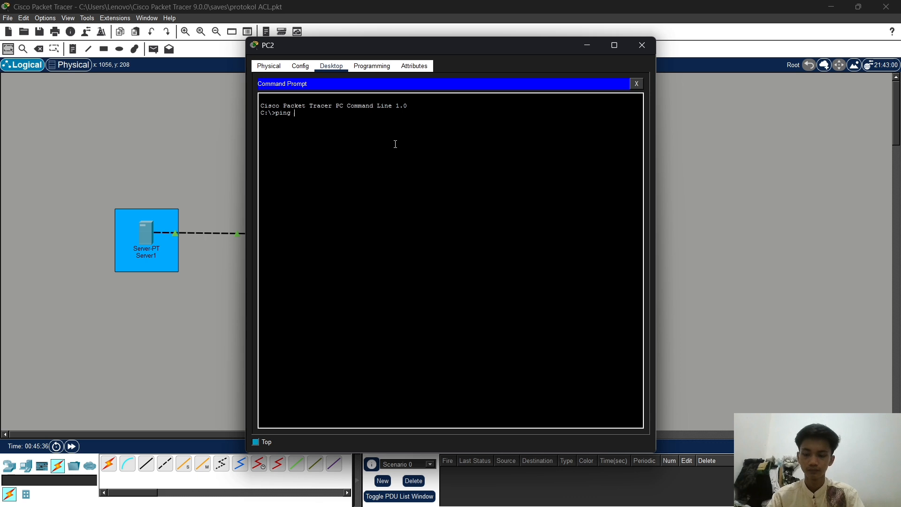
text(192.168.3.1)
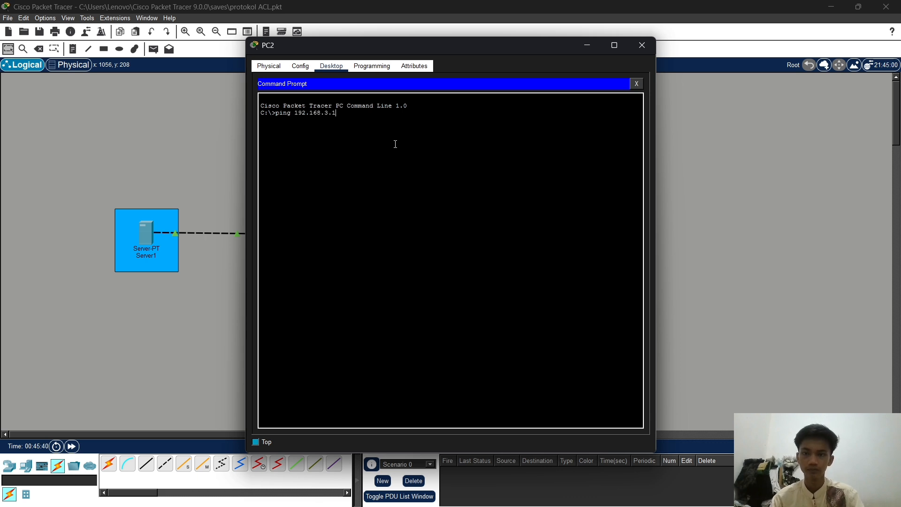
key(Return)
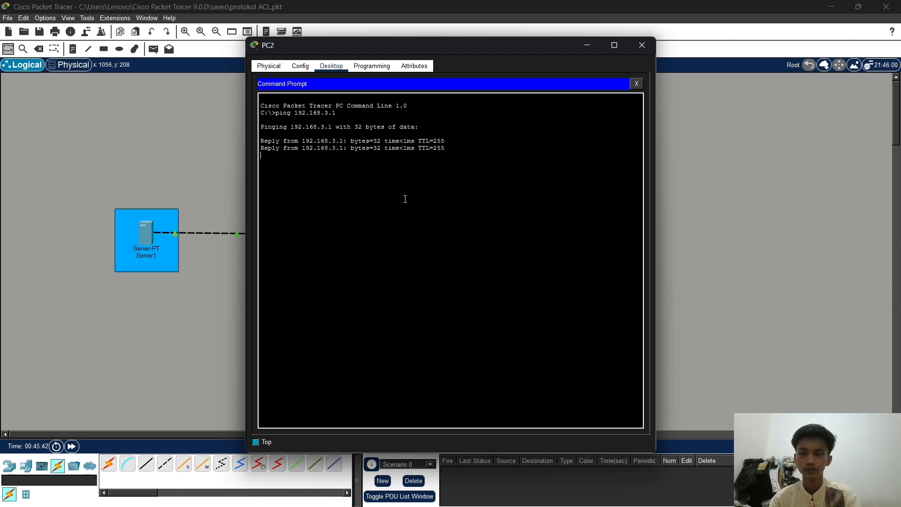
Ping 192.168.10.1 from PC2 and minimize its window
key(Up)
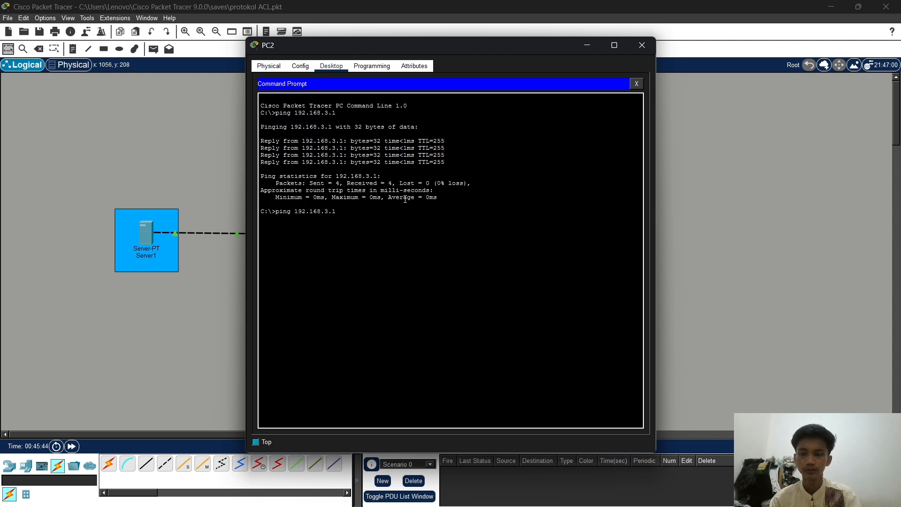
key(Left)
key(Left)
key(BackSpace)
text(10)
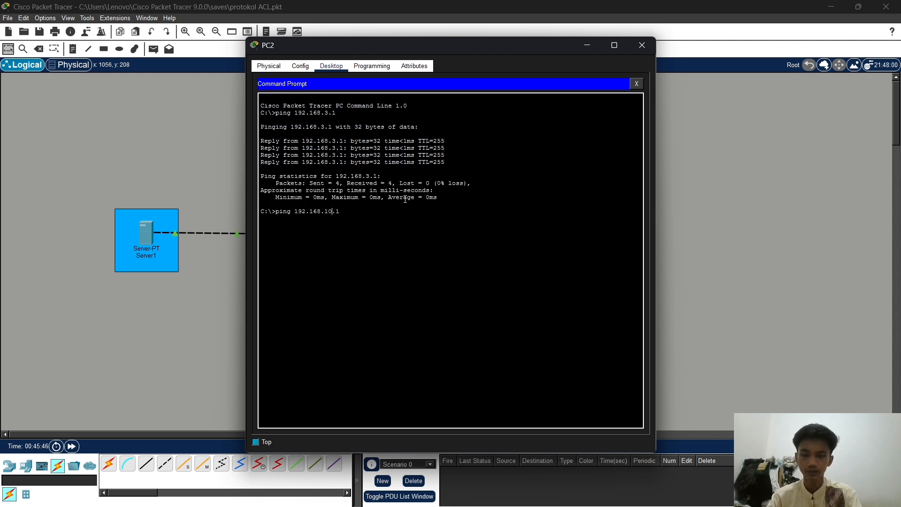
key(Return)
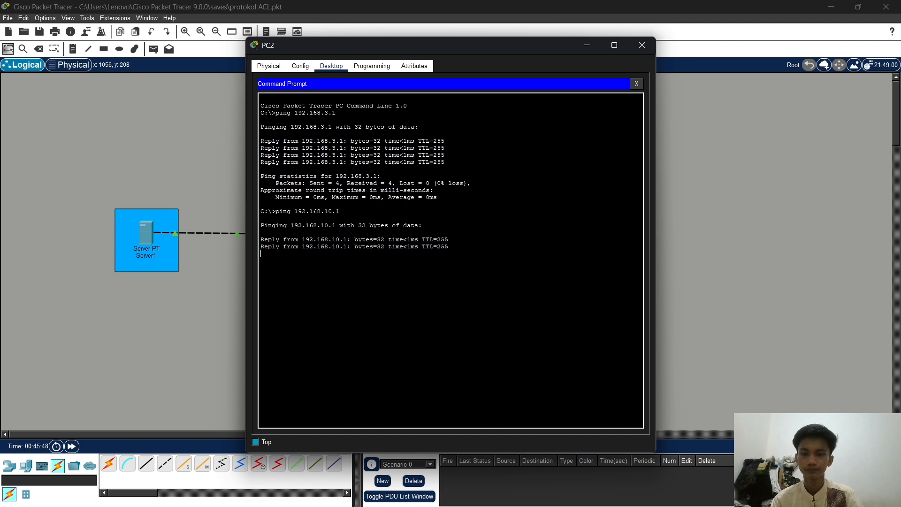
click(587, 45)
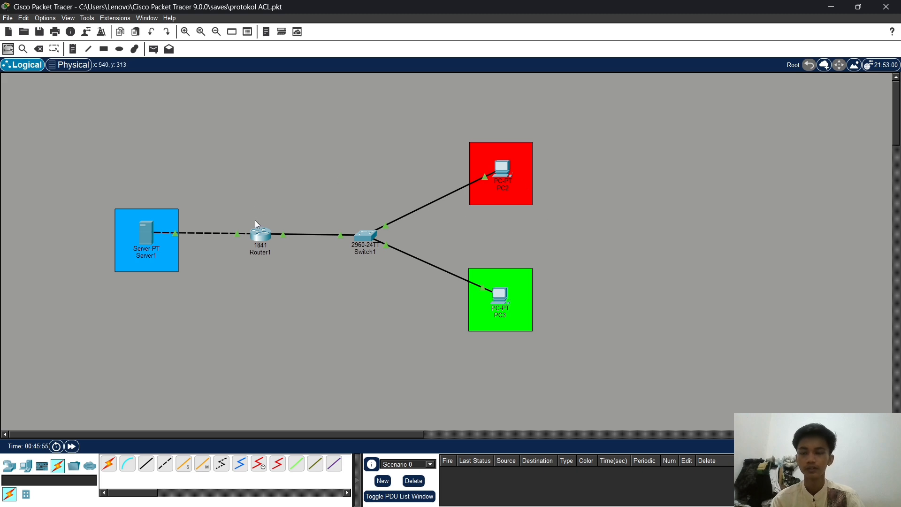
Add the network address 192.168.3.1 to Router1's RIP routing configuration
click(261, 235)
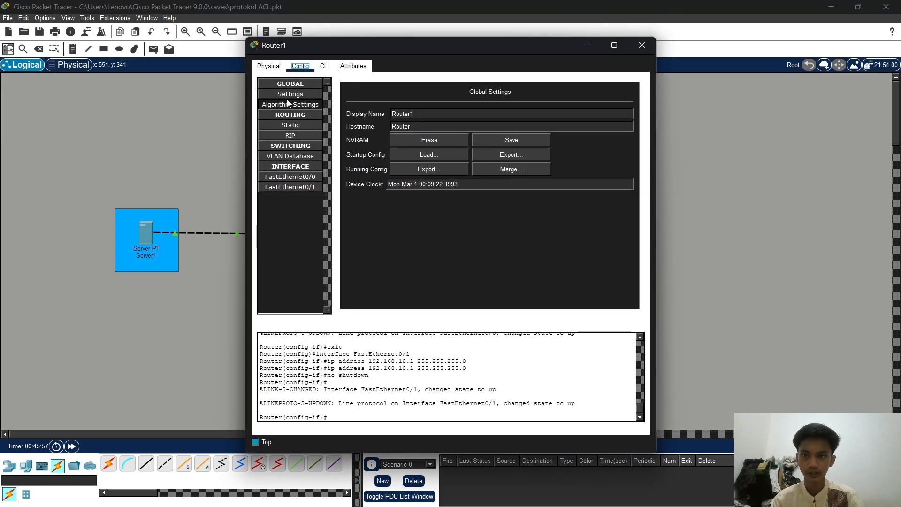
click(288, 137)
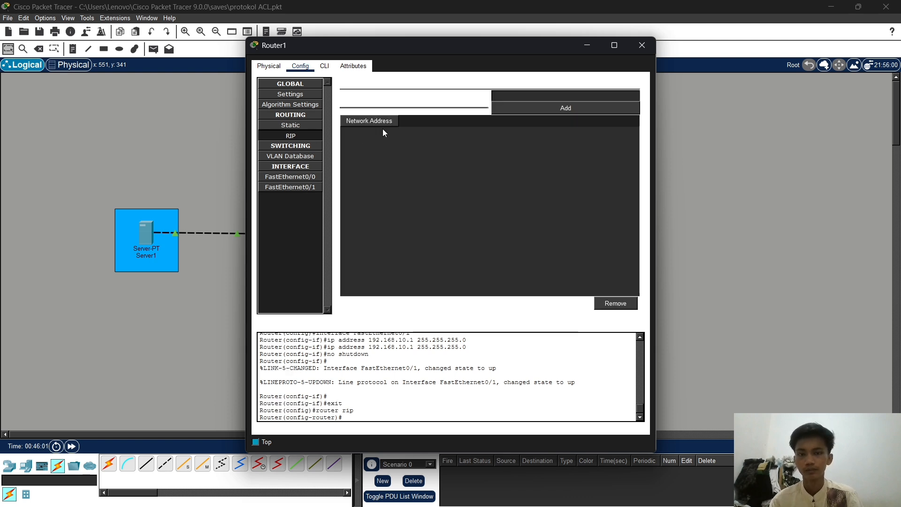
click(510, 97)
text(19)
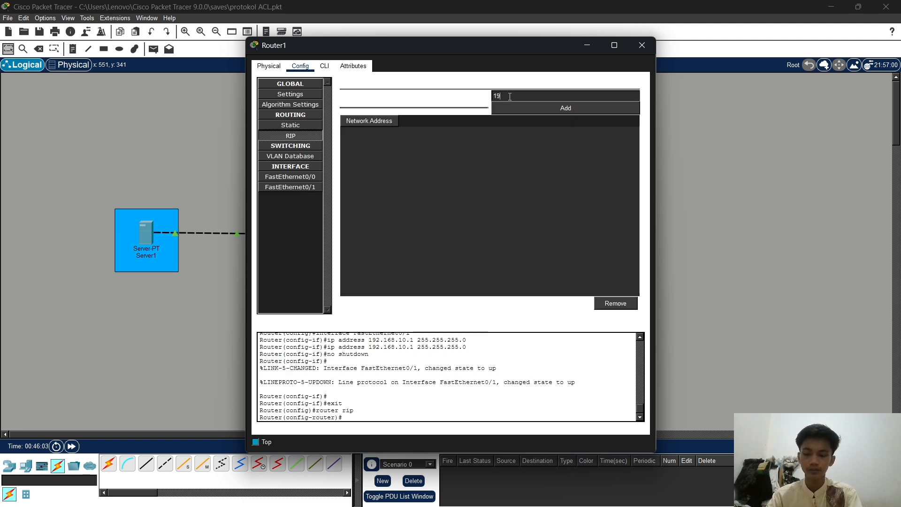
text(2.1)
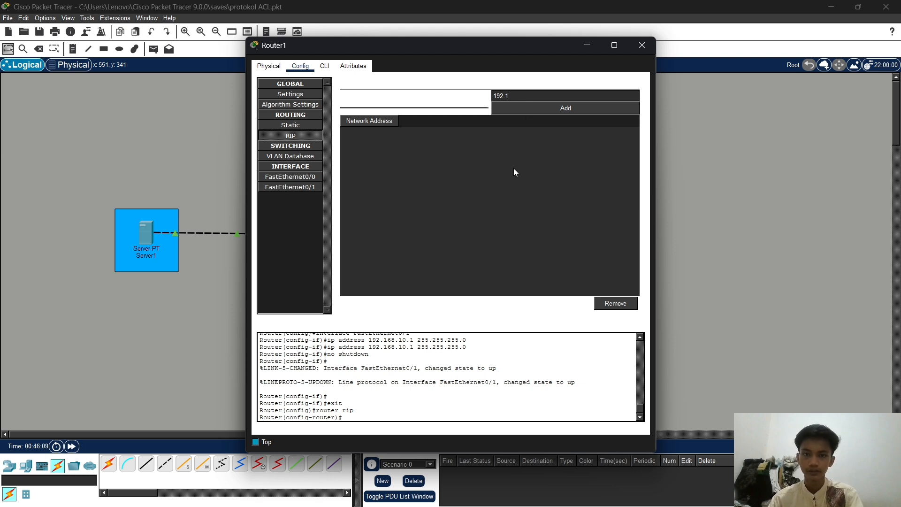
text(68)
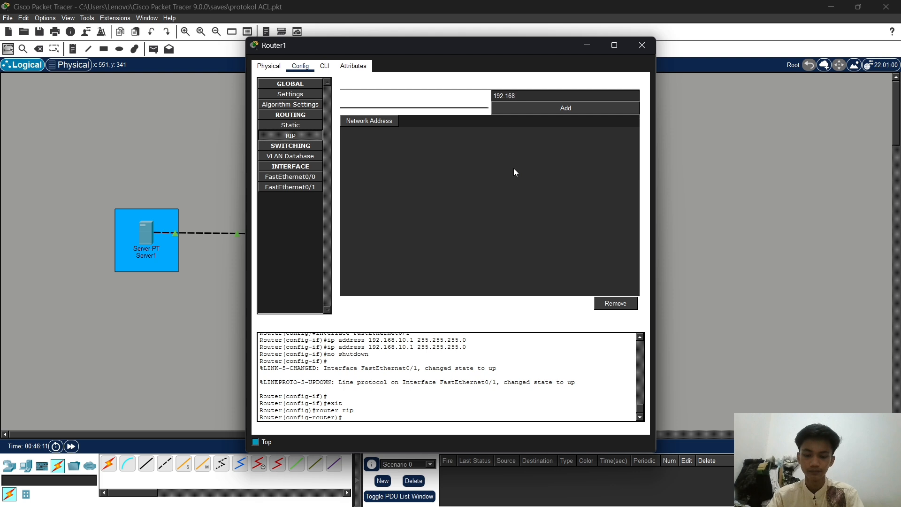
text(.3.1)
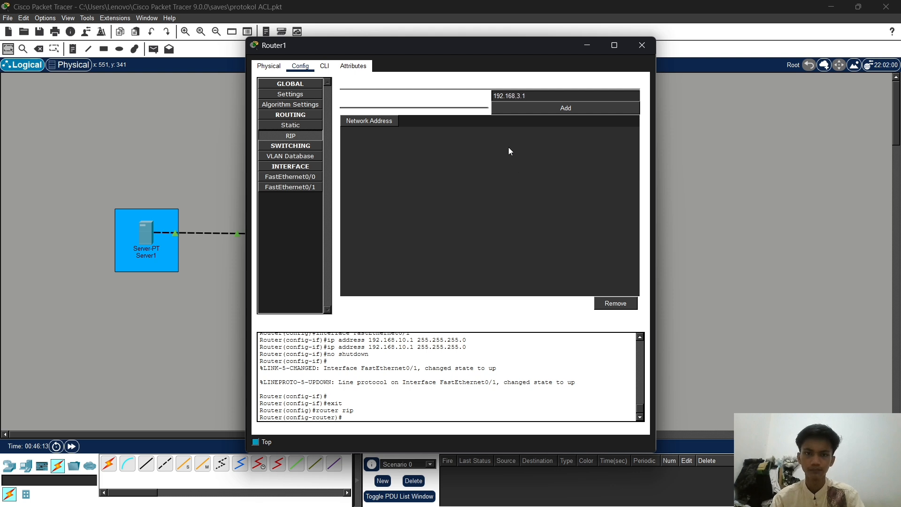
click(519, 109)
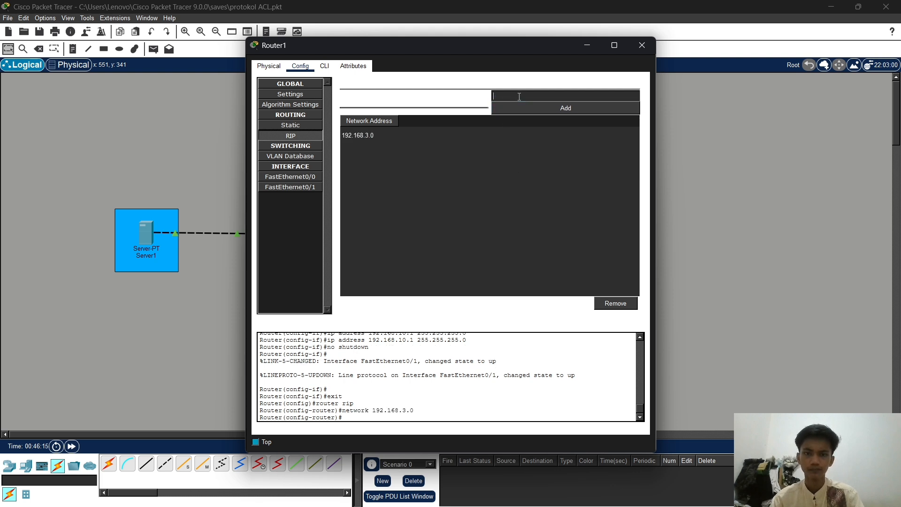
Add 192.168.10.1 as the second network address in Router1's RIP configuration
text(192.1)
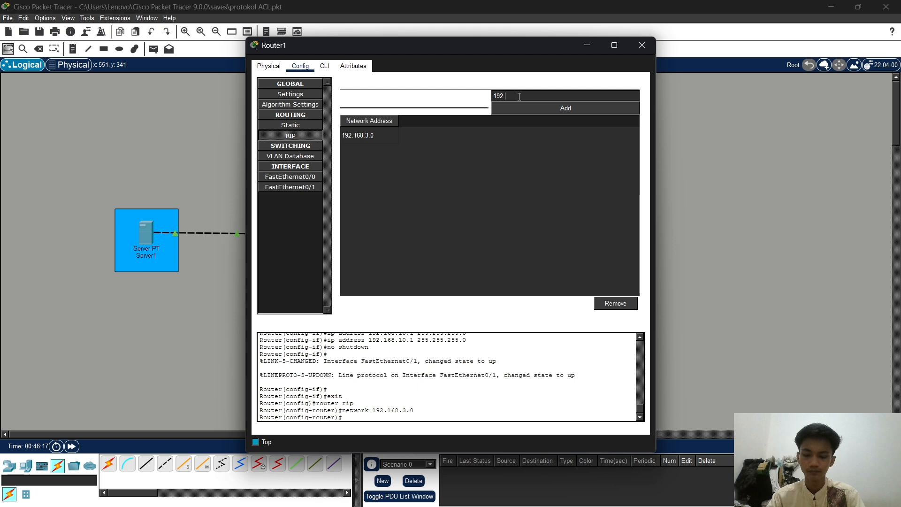
text(68.10.1)
click(522, 109)
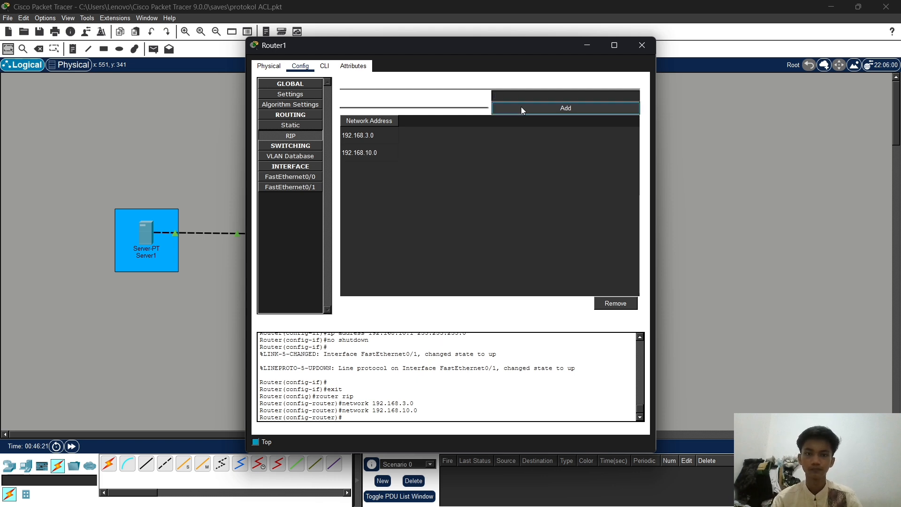
In Router1's CLI, exit RIP configuration and add an access-list 1 entry that denies host 192.168.10.2
click(325, 66)
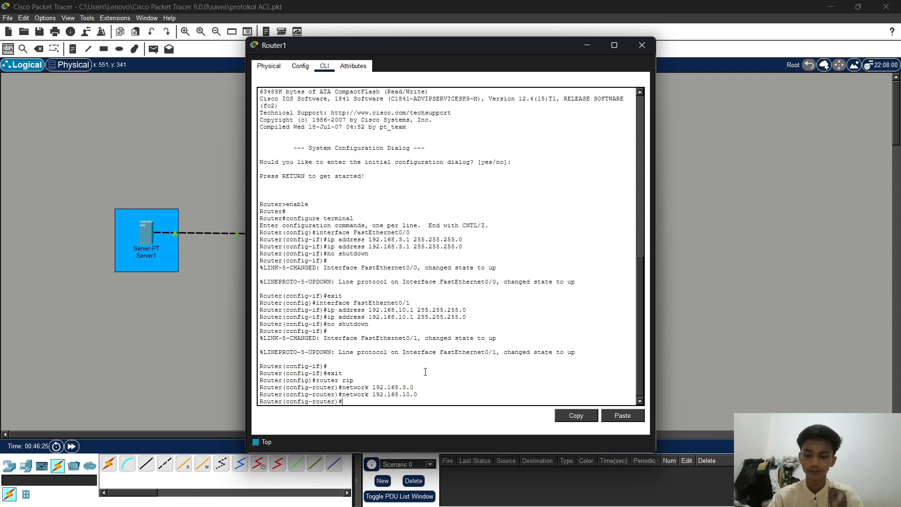
text(ex)
key(Return)
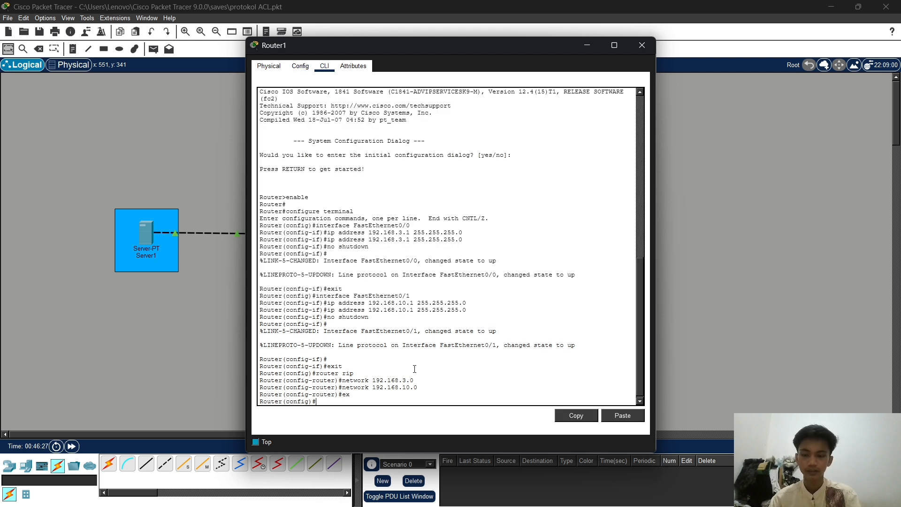
text(acc)
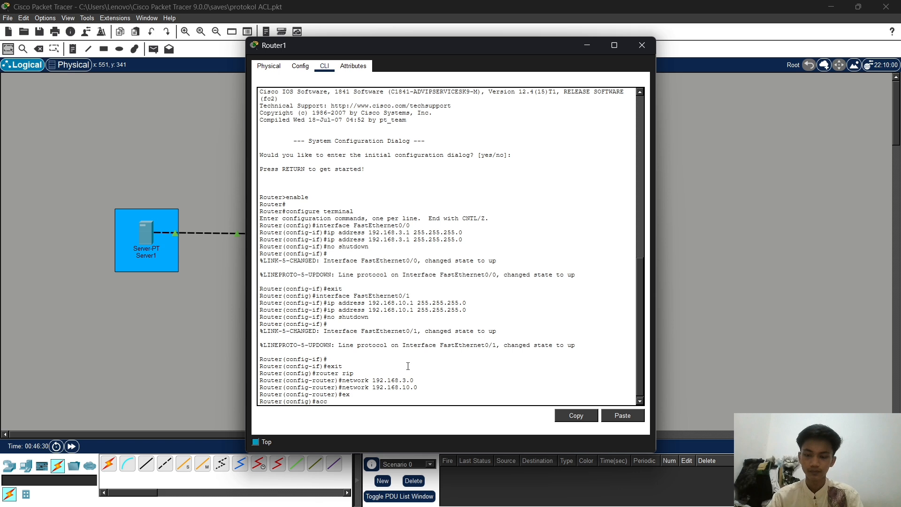
key(Tab)
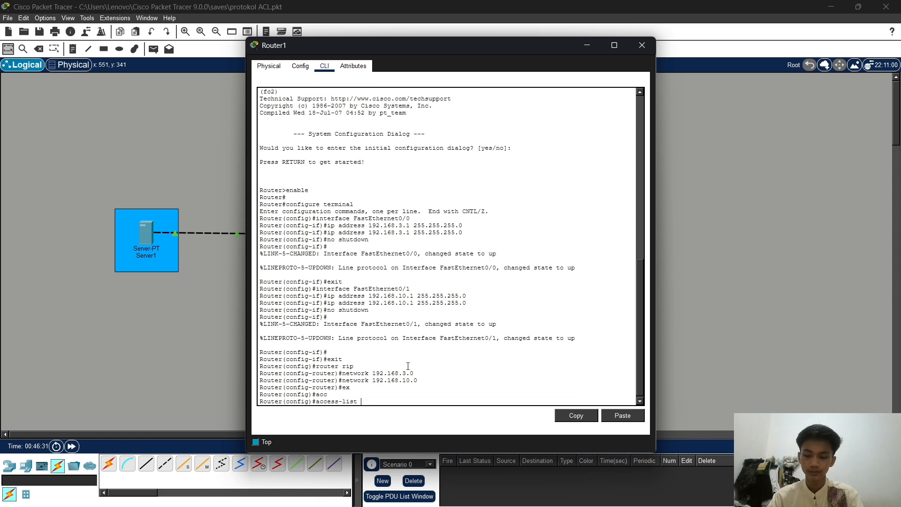
text(1)
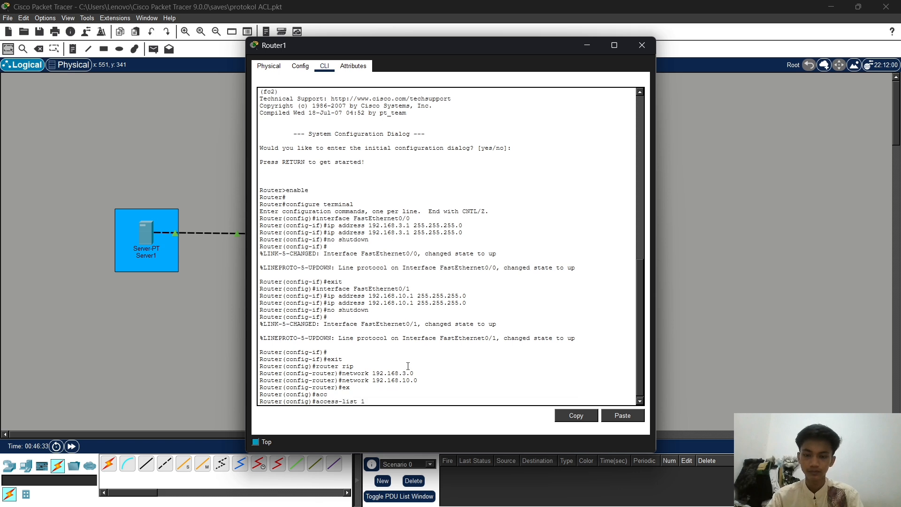
text( deny host 192.168.)
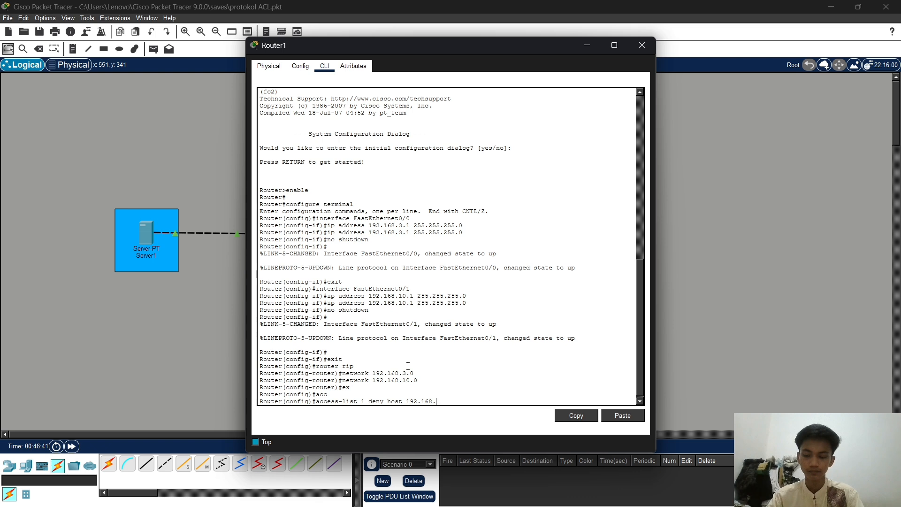
text(10.)
text(2)
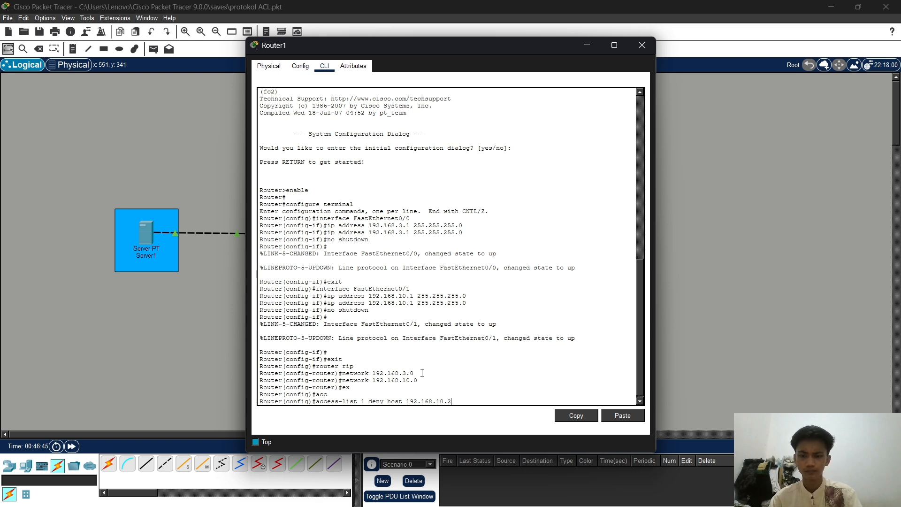
key(Return)
Add a second entry to access-list 1 on Router1 that permits any other source
text(a)
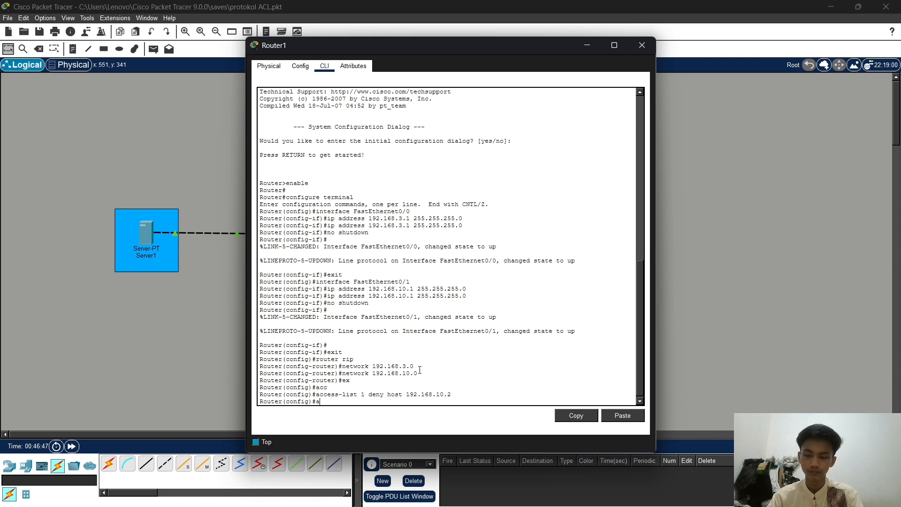
text(cc)
key(Tab)
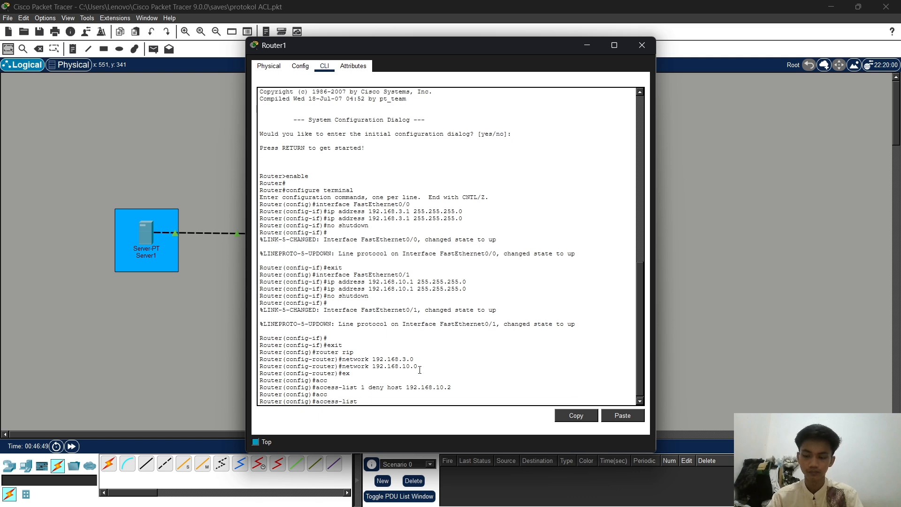
text(1 perm)
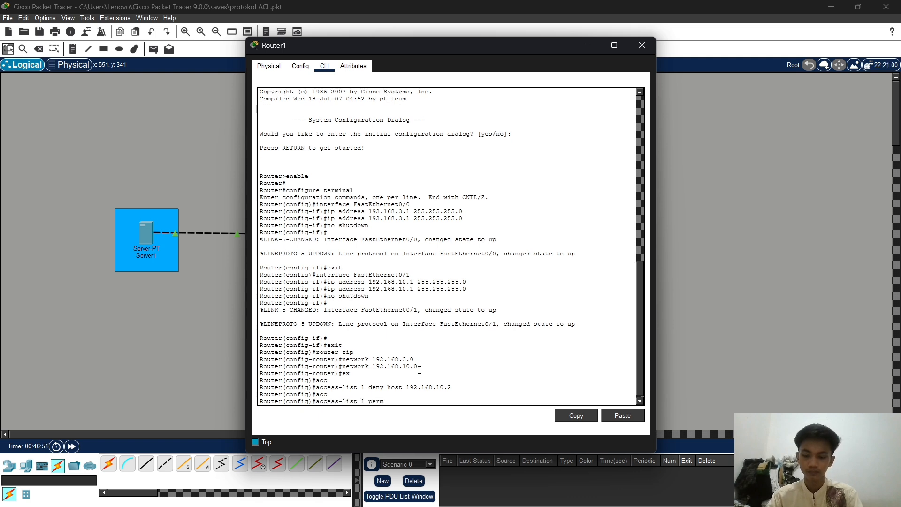
text(it any)
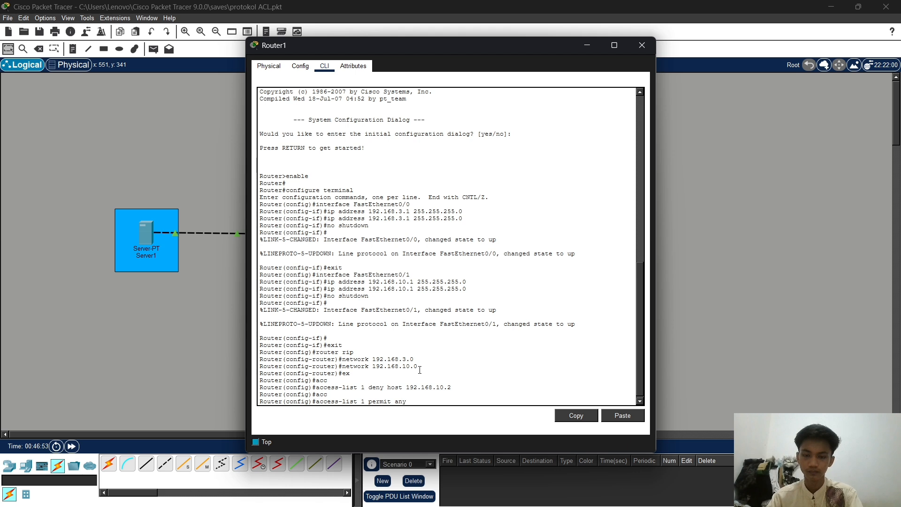
key(Return)
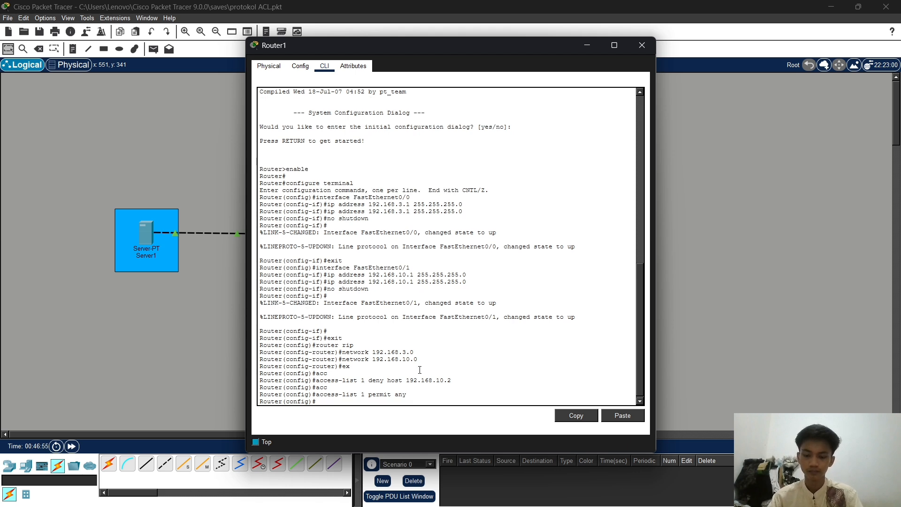
Apply access list 1 to inbound traffic on Router1's fa0/1 interface, return to global configuration mode and close the router's window
text(int fa0/)
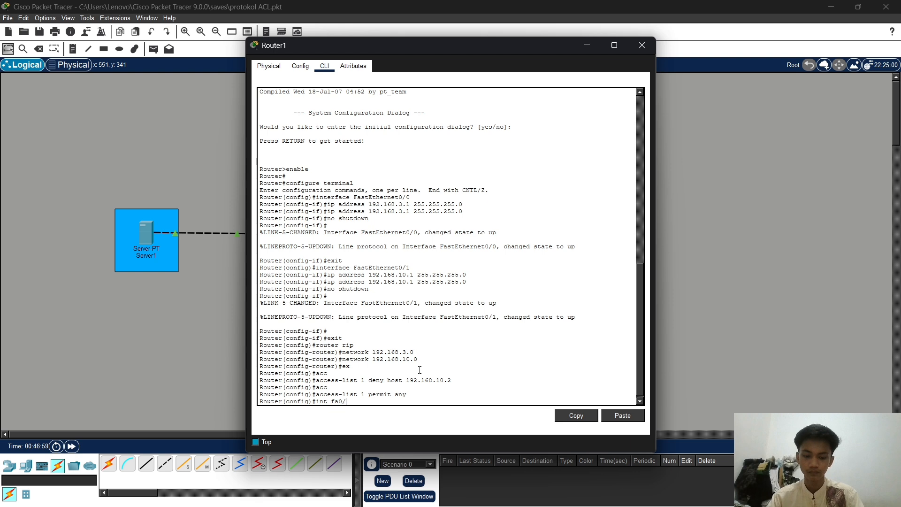
text(1)
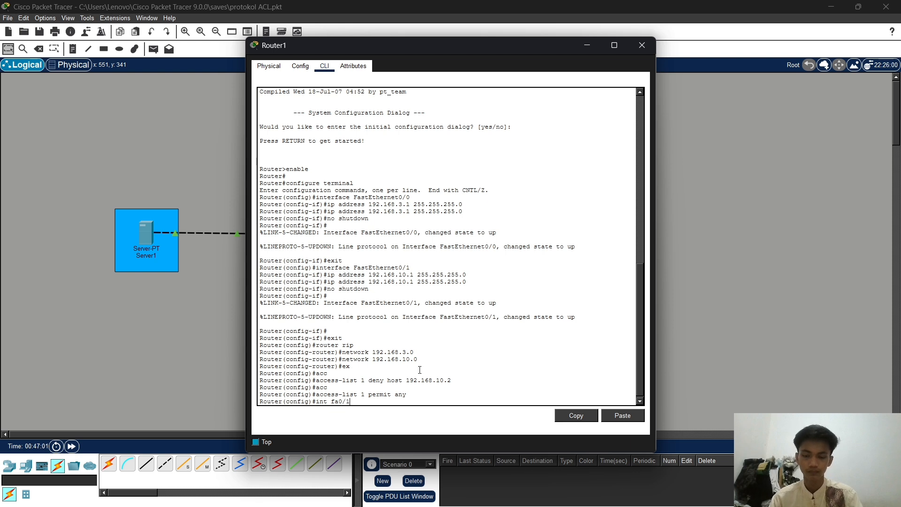
key(Return)
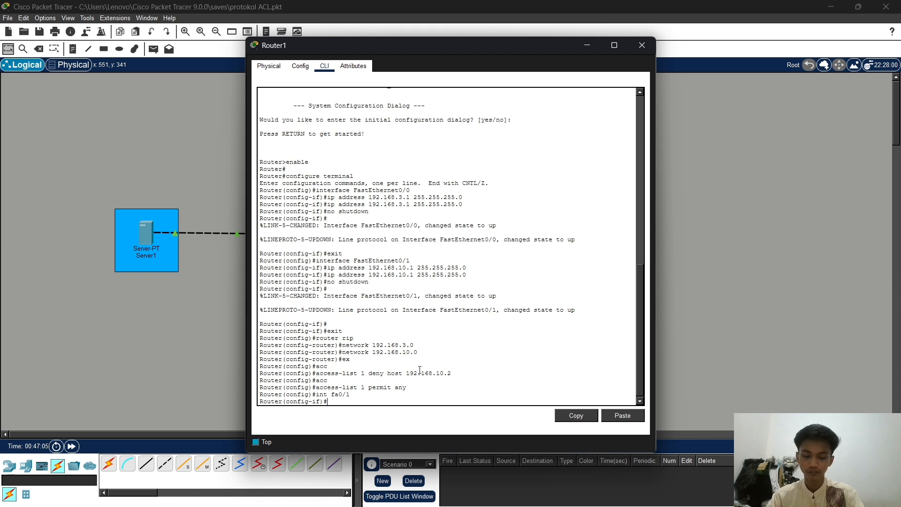
text(acce)
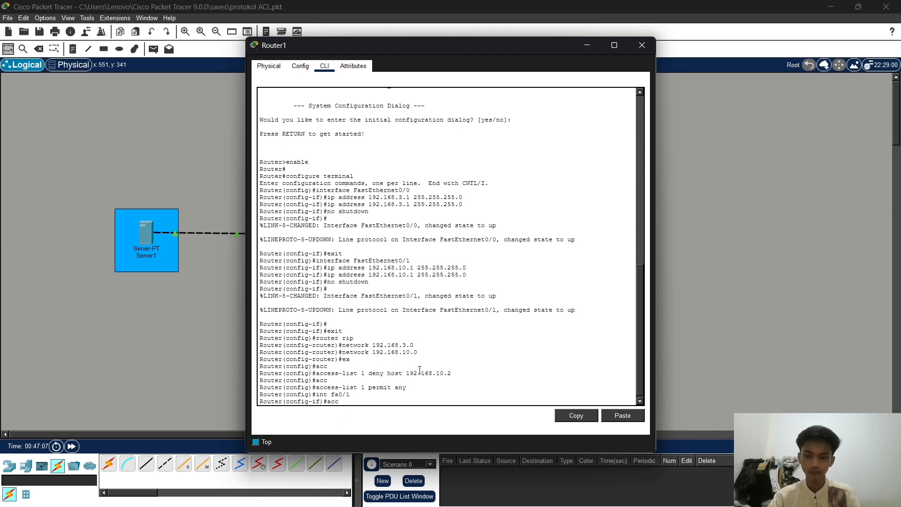
key(BackSpace)
key(BackSpace)
key(BackSpace)
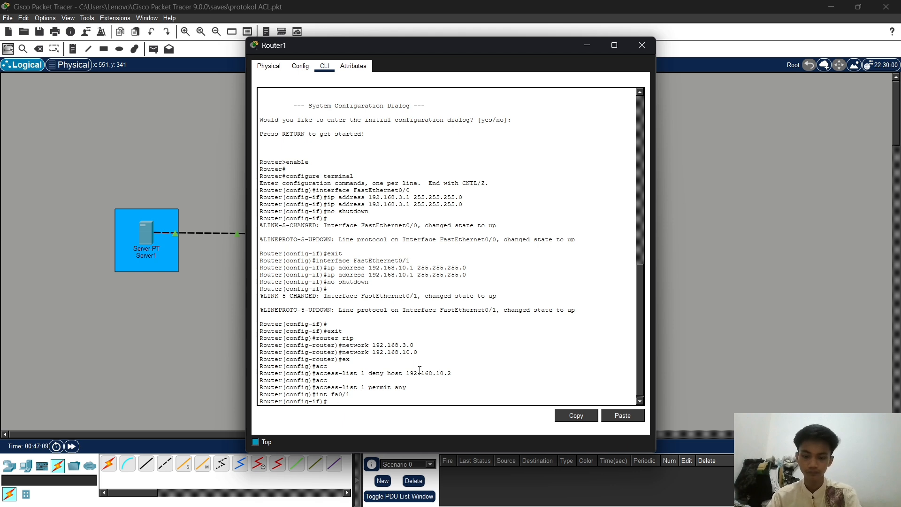
text(ip ac)
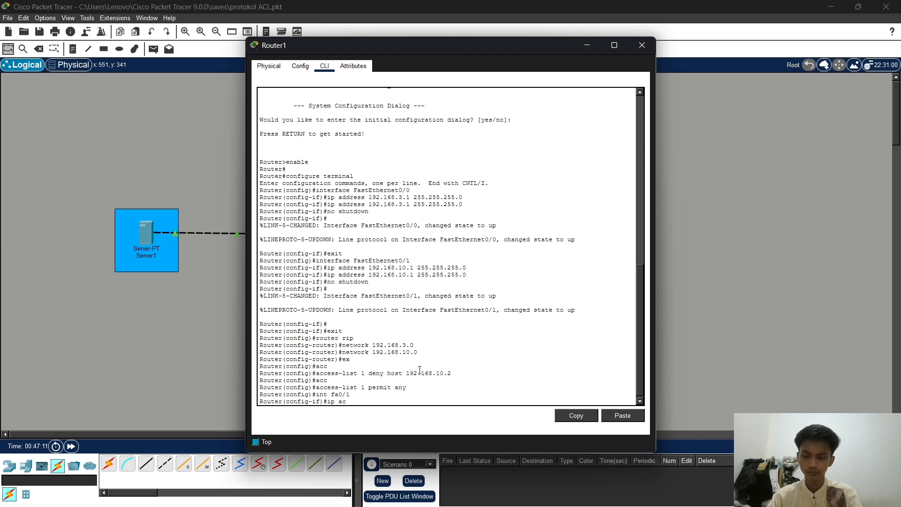
text(c)
key(Tab)
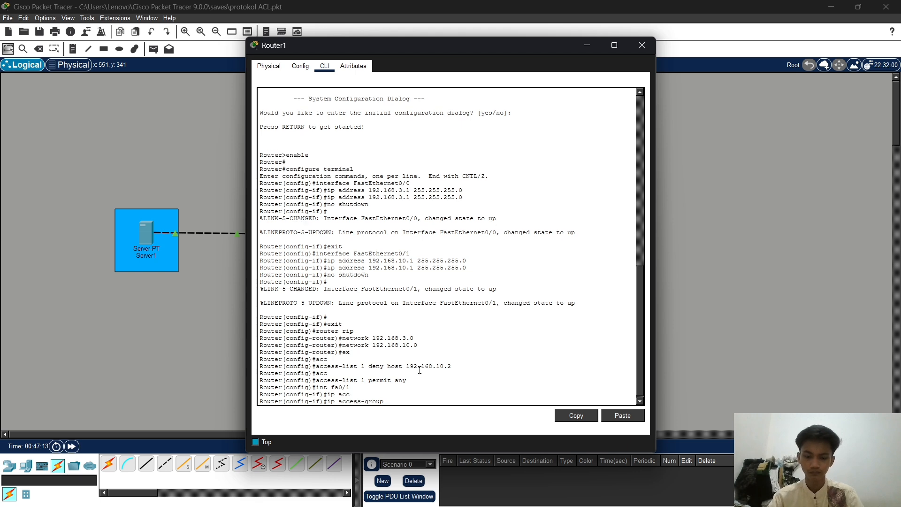
text(1 in)
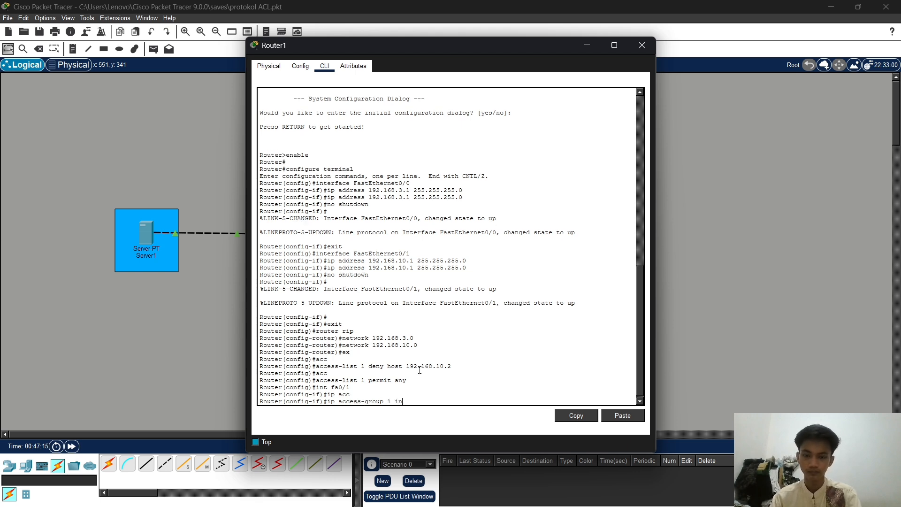
key(Return)
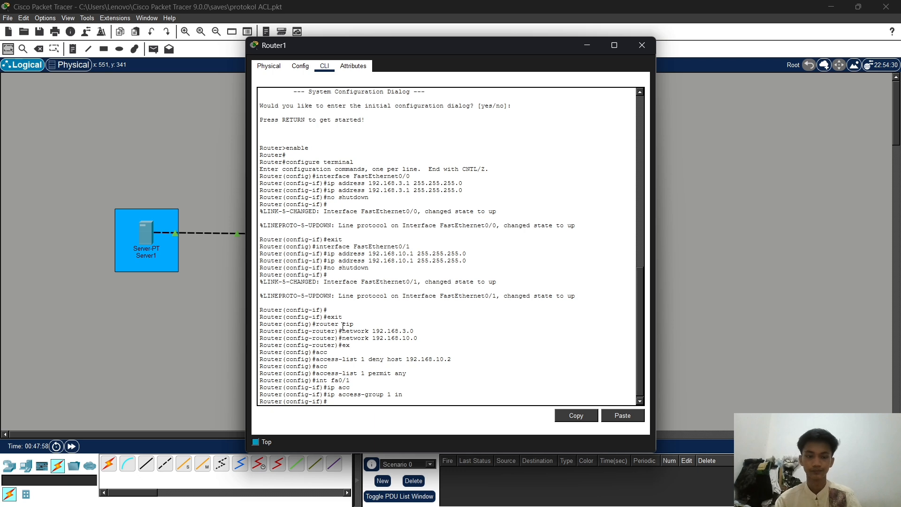
text(ex)
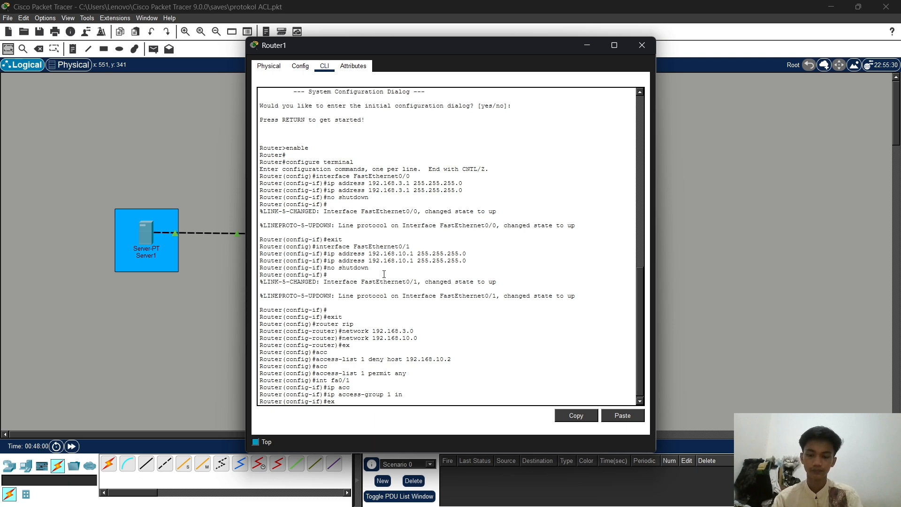
key(Return)
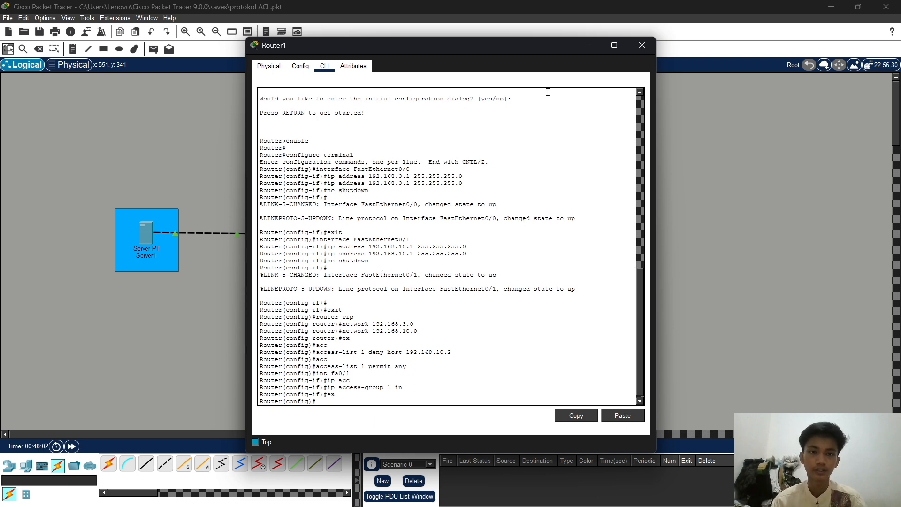
click(632, 47)
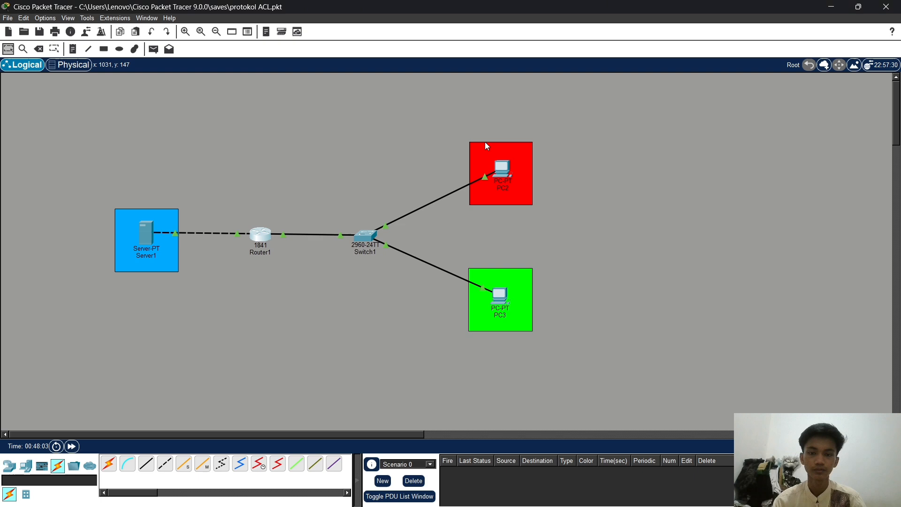
Reopen PC2's command prompt and ping 192.168.3.1 to test the access list
click(506, 165)
key(Up)
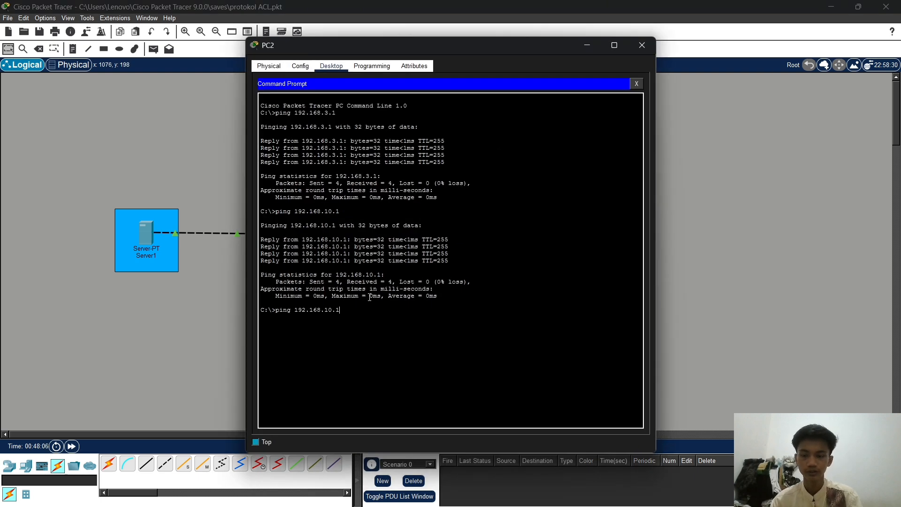
key(Up)
key(Return)
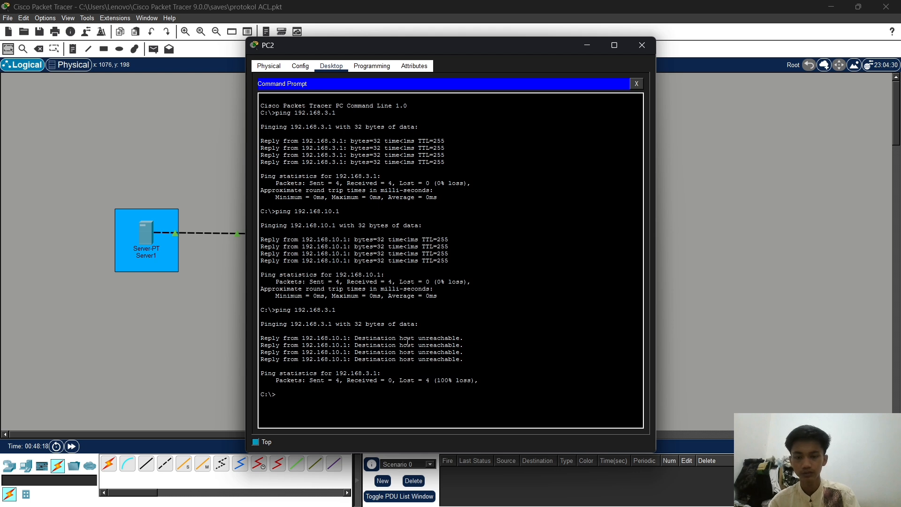
Repeat the ping to 192.168.10.1 from PC2 and minimize its window
key(Up)
key(Up)
key(Return)
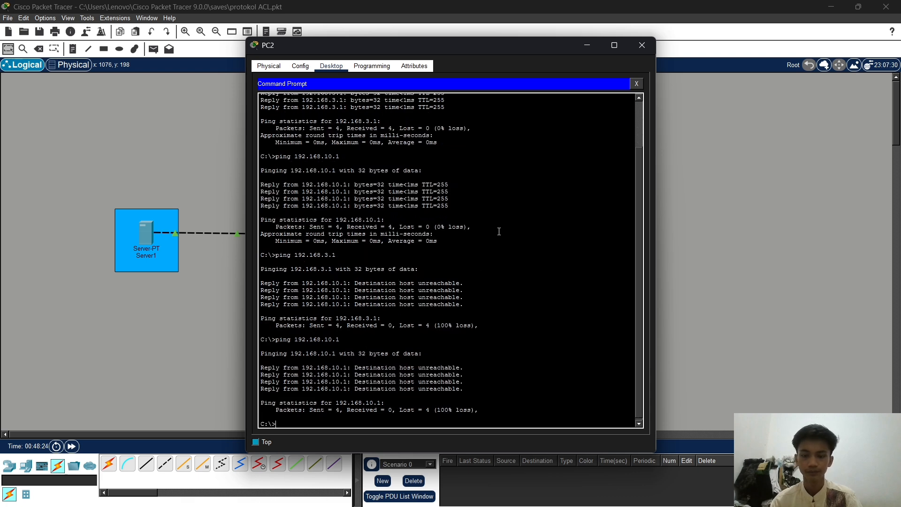
click(586, 45)
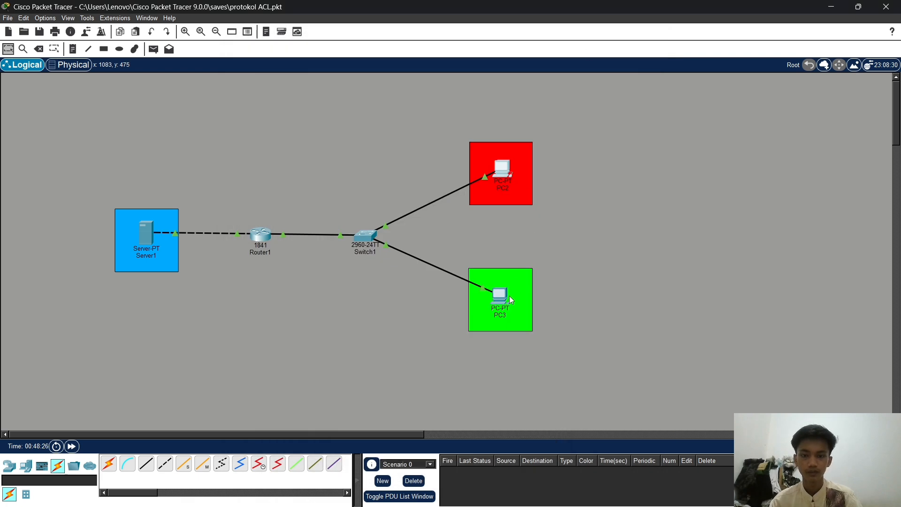
Reopen PC3's command prompt and ping 192.168.3.1 to test the access list
click(501, 299)
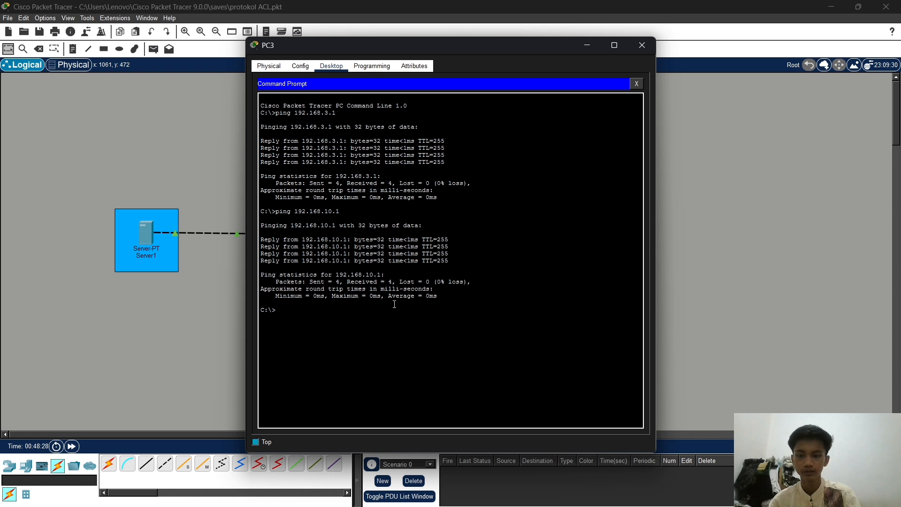
key(Up)
key(Up)
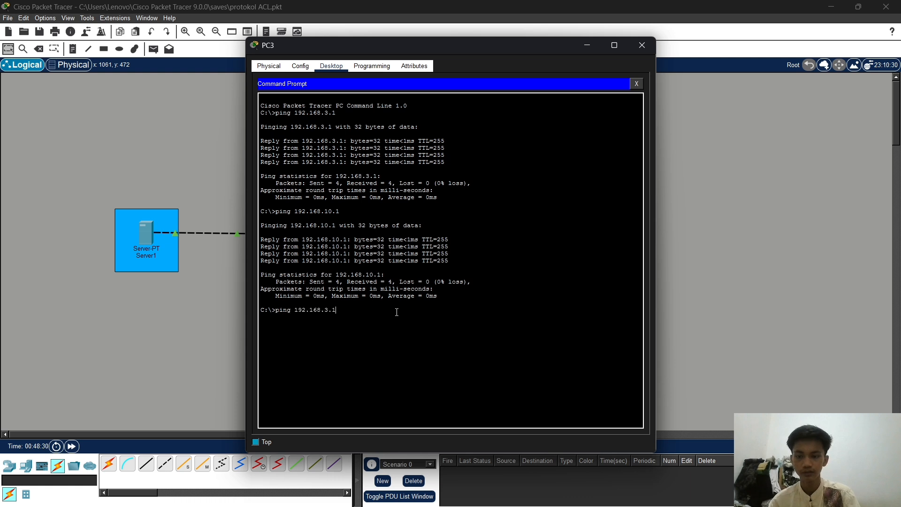
key(Return)
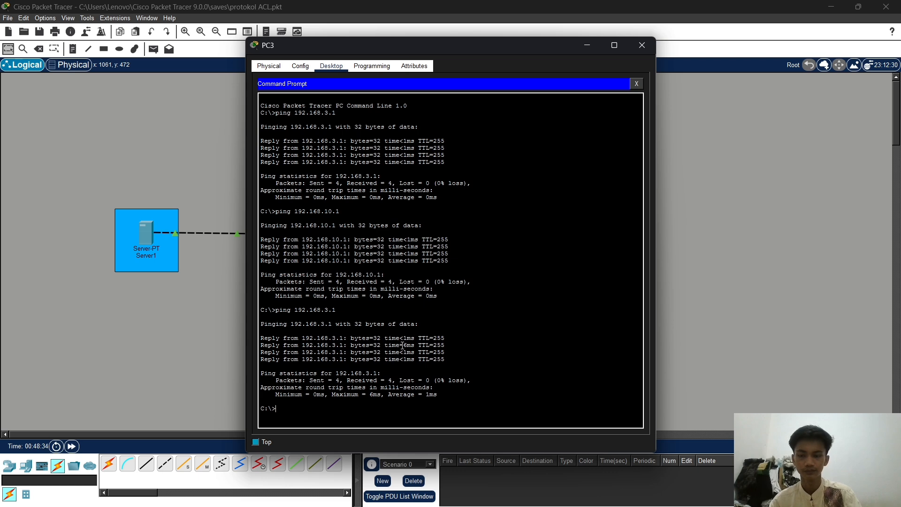
Ping 192.168.10.1 from PC3 and minimize its window
key(Up)
key(Up)
key(Return)
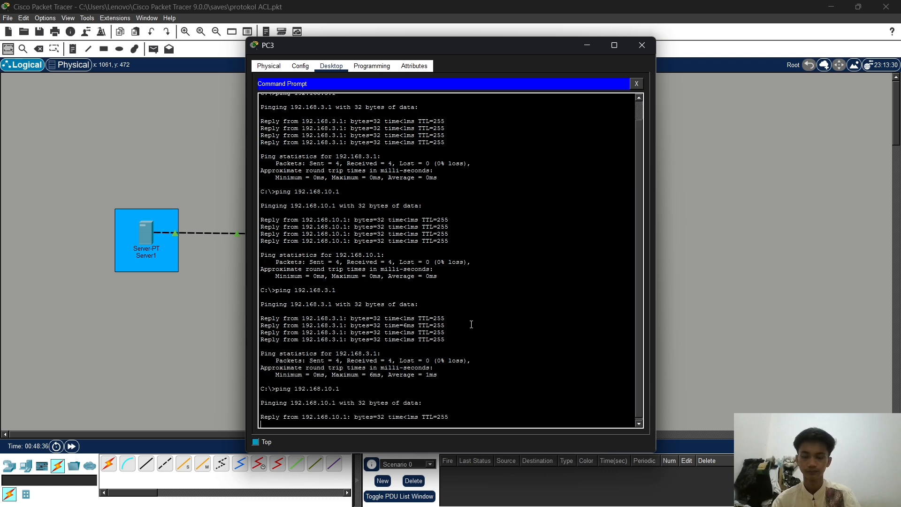
click(590, 50)
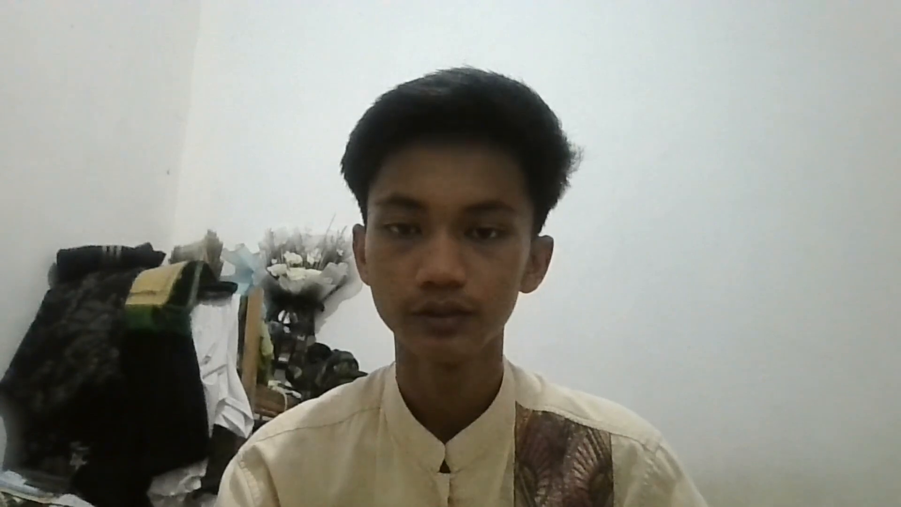